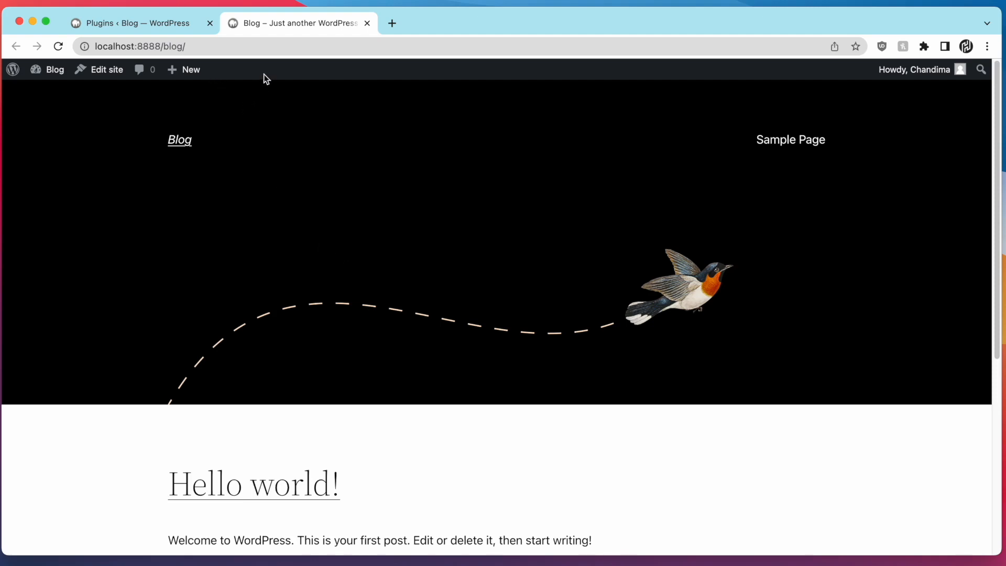
- Switch from the blog's front page to the WordPress admin and examine the full list of installed plugins
scroll(262, 168, "down", 1)
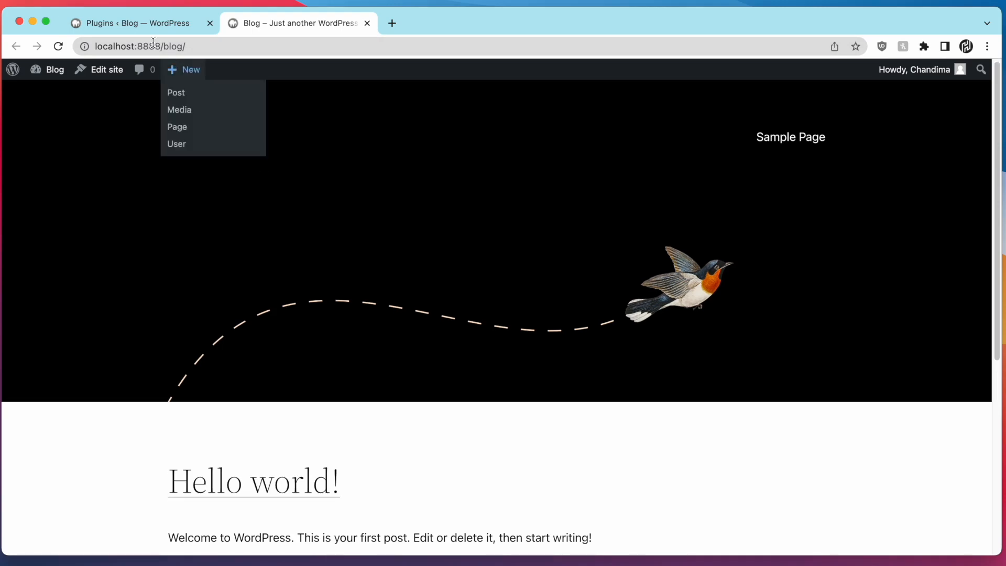
left_click(155, 23)
scroll(314, 177, "down", 5)
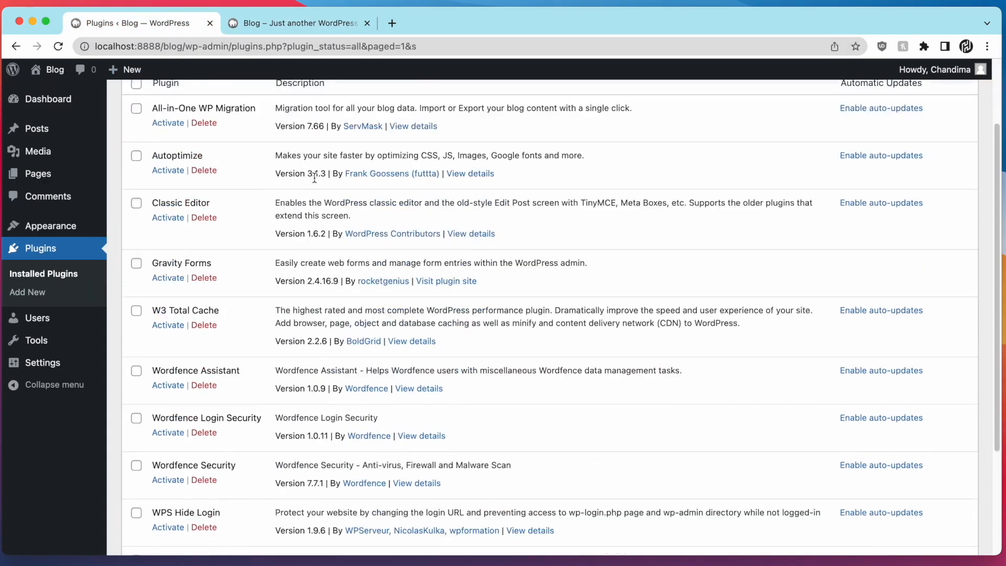
scroll(315, 177, "up", 5)
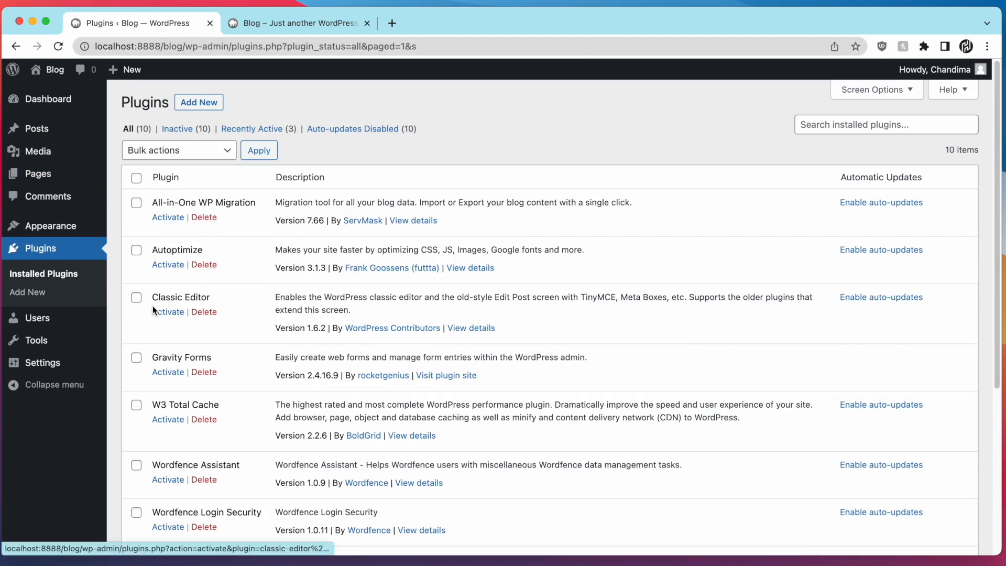
scroll(210, 306, "down", 1)
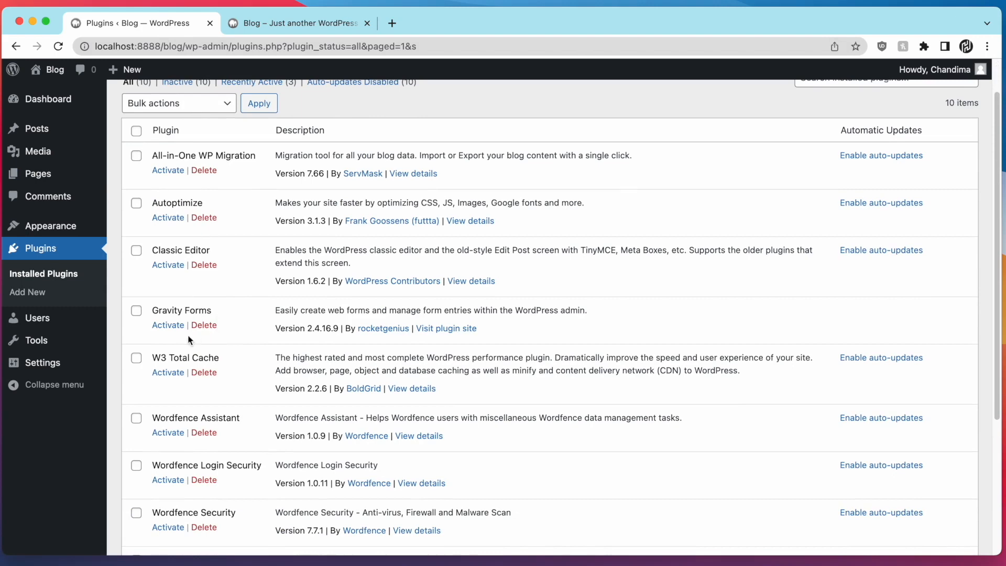
scroll(220, 358, "down", 1)
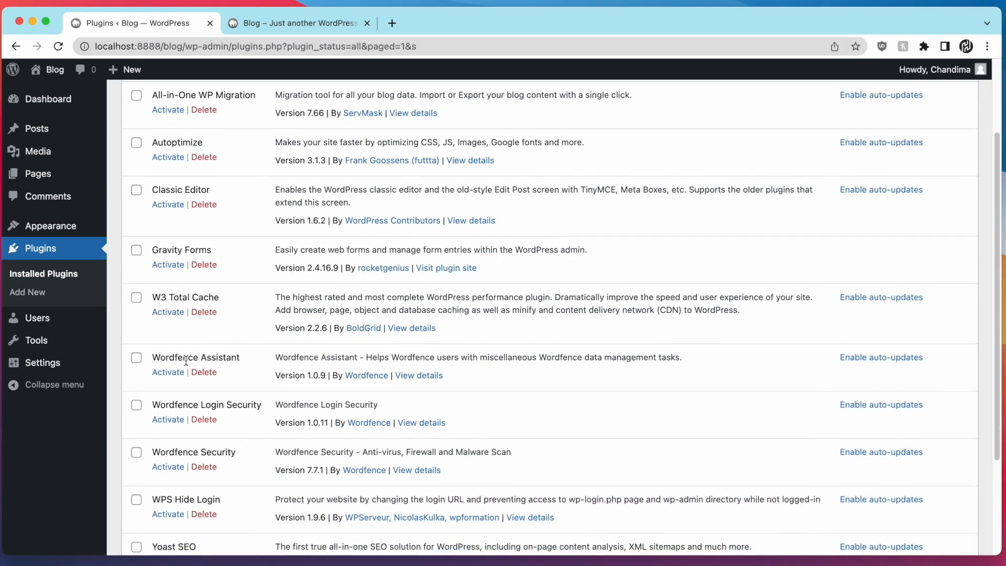
scroll(203, 369, "down", 1)
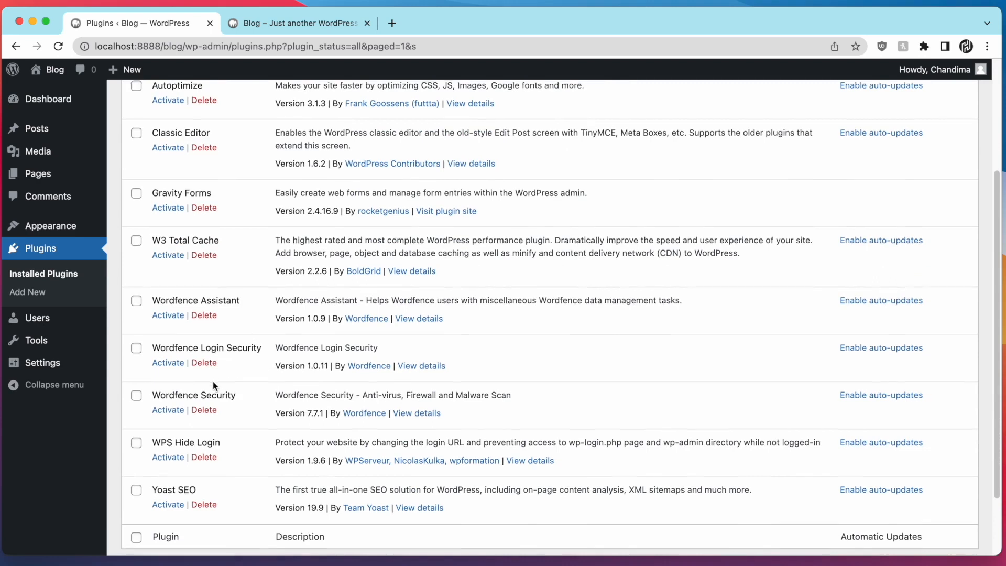
scroll(212, 382, "down", 1)
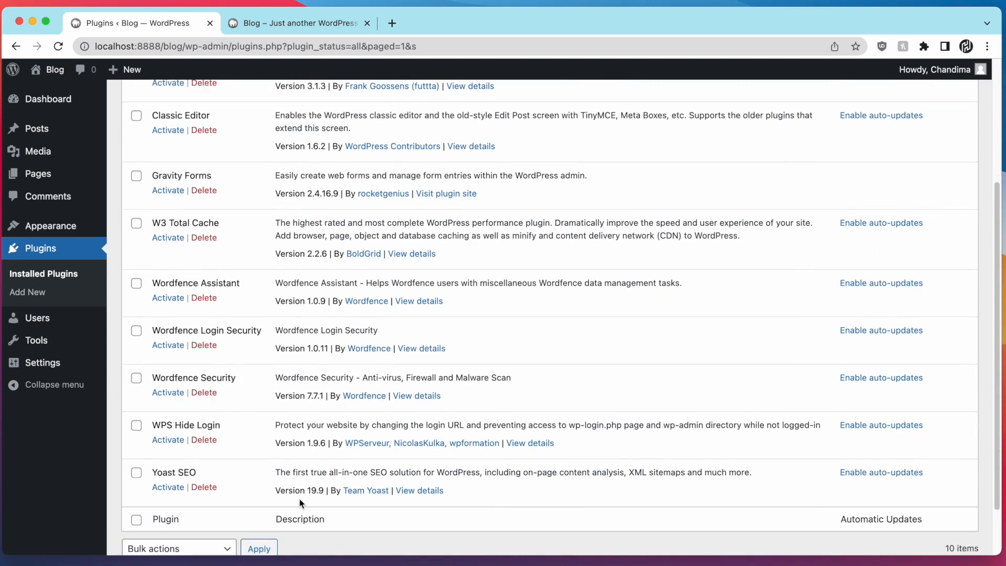
scroll(262, 440, "up", 4)
scroll(262, 441, "down", 4)
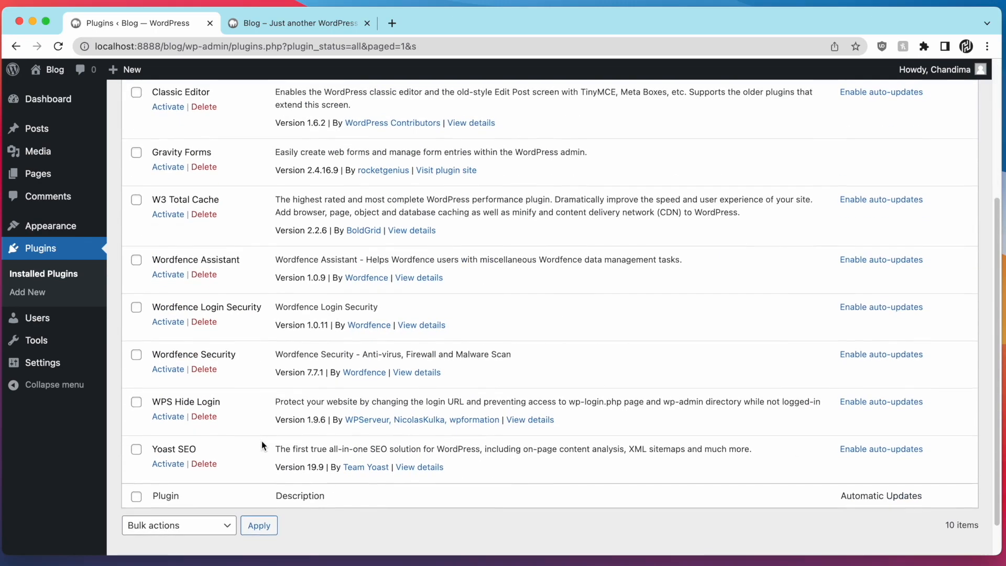
scroll(262, 441, "up", 4)
scroll(261, 443, "down", 4)
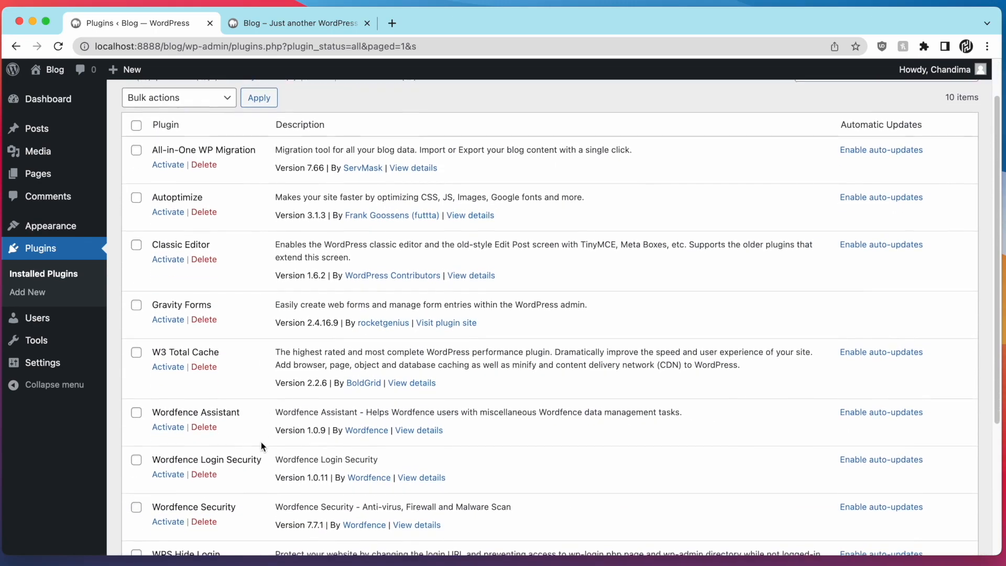
scroll(224, 482, "down", 3)
scroll(227, 474, "down", 2)
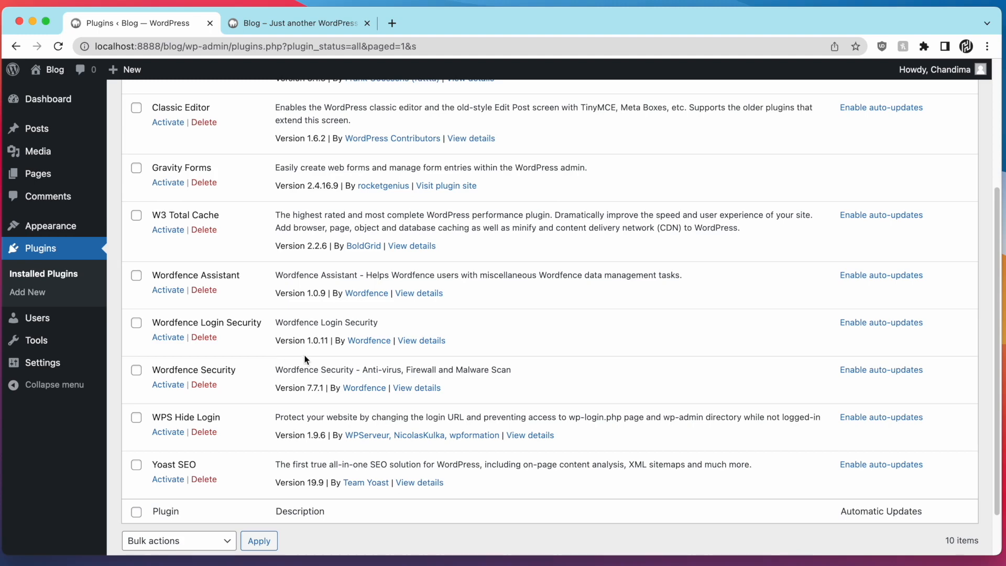
scroll(278, 351, "up", 8)
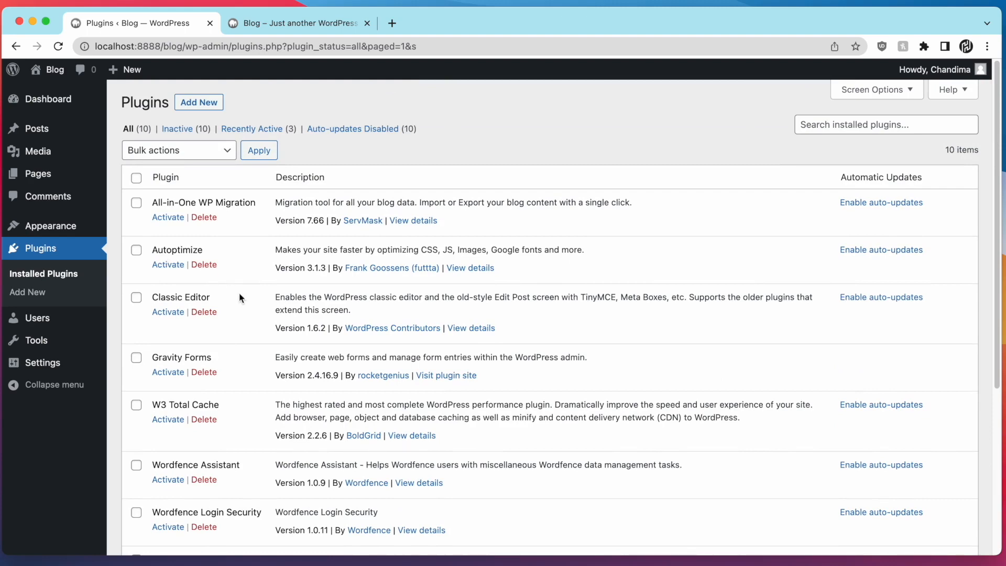
scroll(239, 298, "down", 5)
scroll(238, 296, "up", 5)
- Go to the installed themes and open the page for adding a new theme
mouse_move(105, 234)
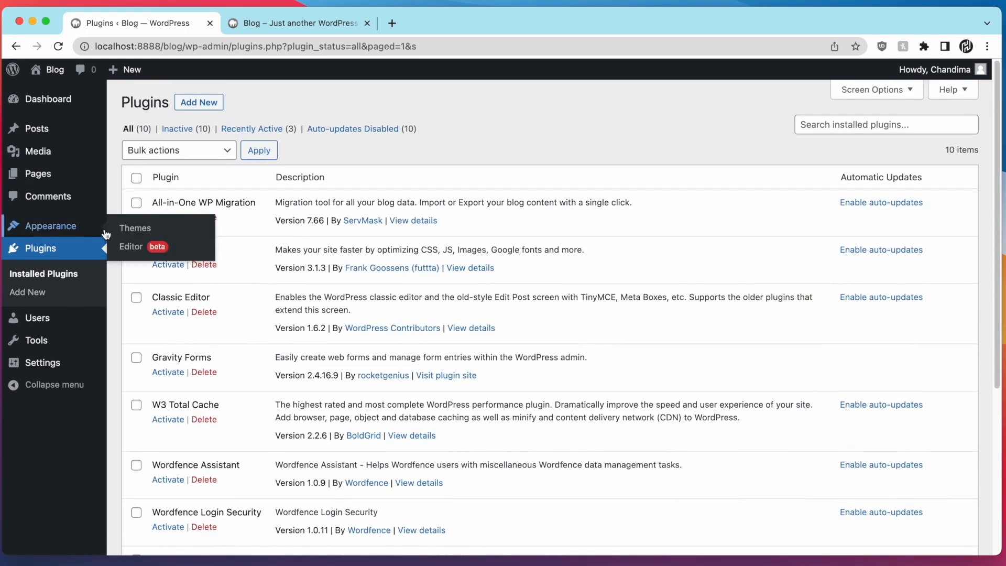
left_click(134, 228)
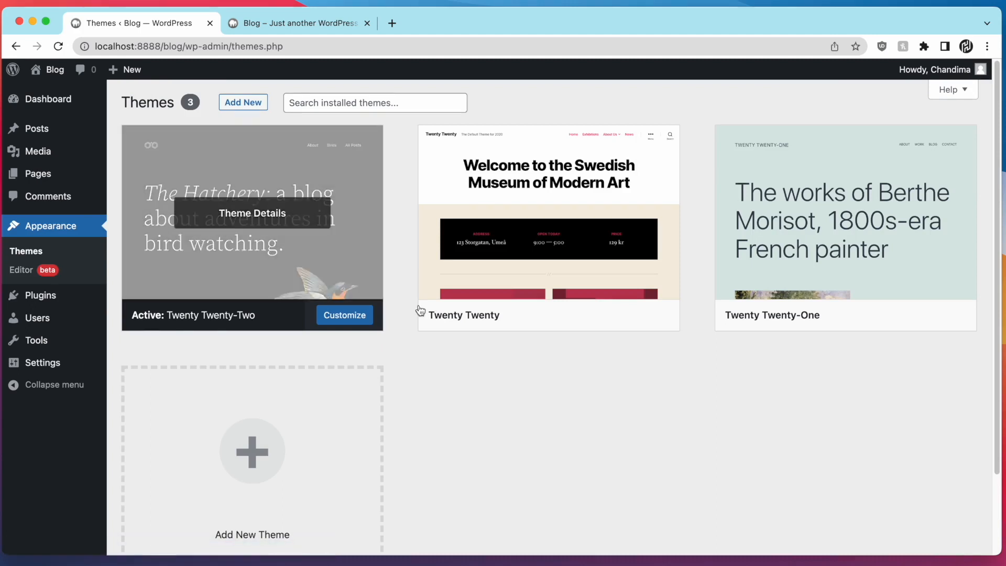
left_click(251, 102)
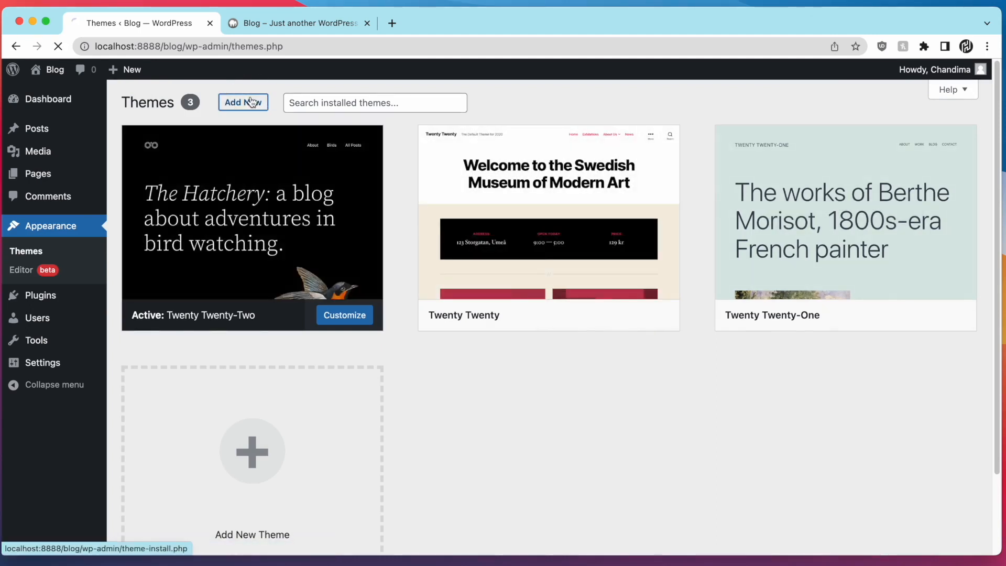
- Search Google for "content berg" in a new tab, open the ThemeForest listing of the Contentberg theme and close the search results
left_click(394, 24)
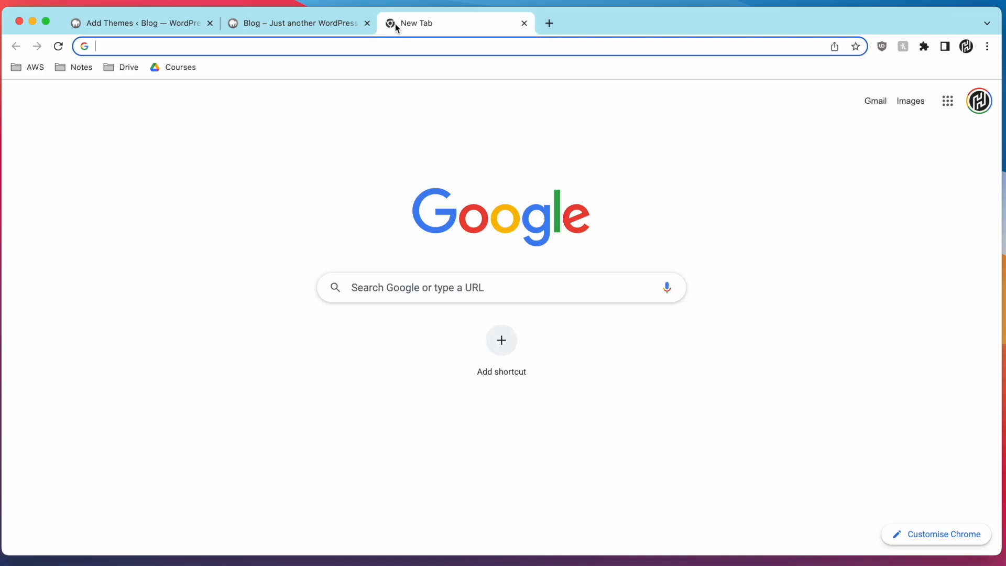
type("content b")
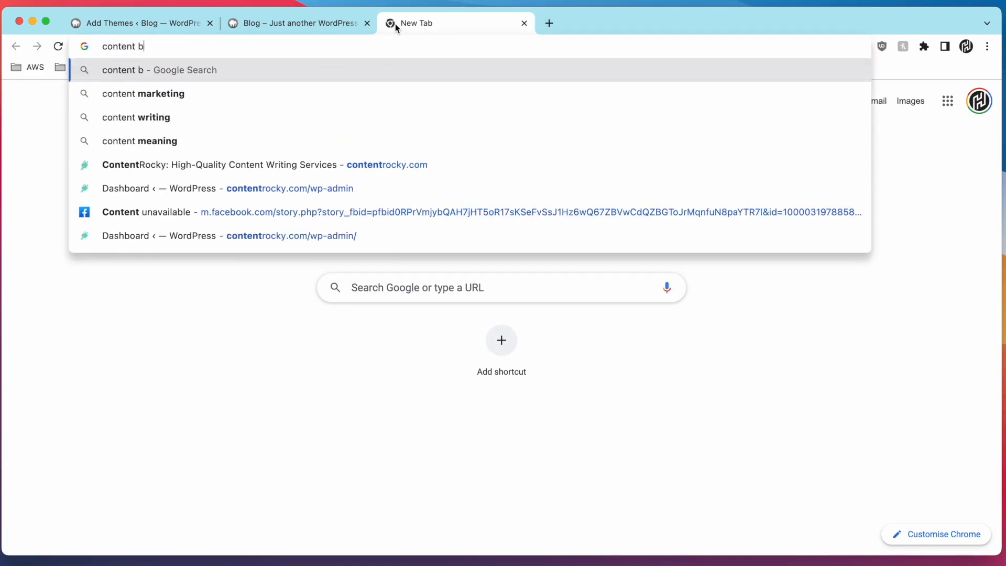
type("erg")
key("Return")
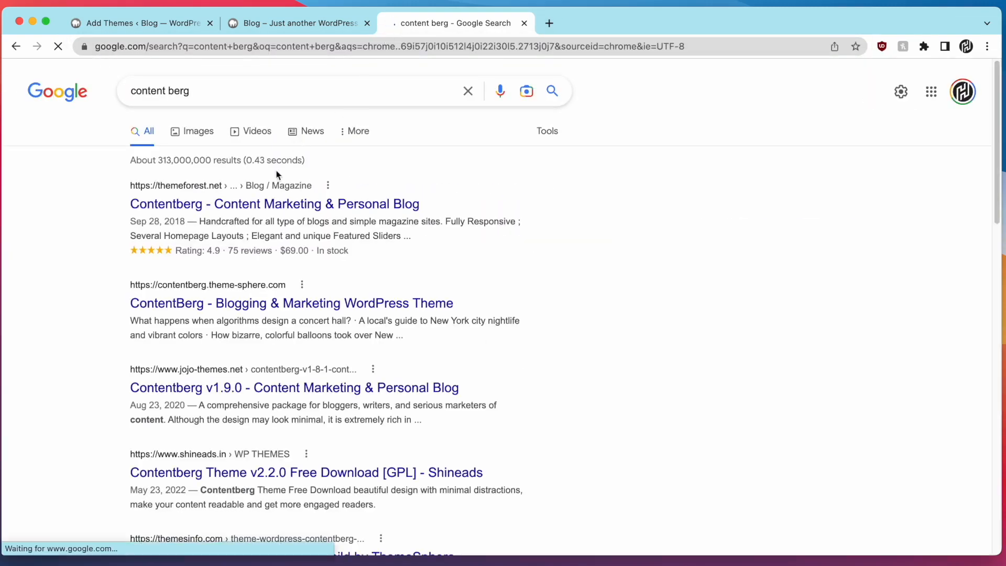
left_click(269, 203)
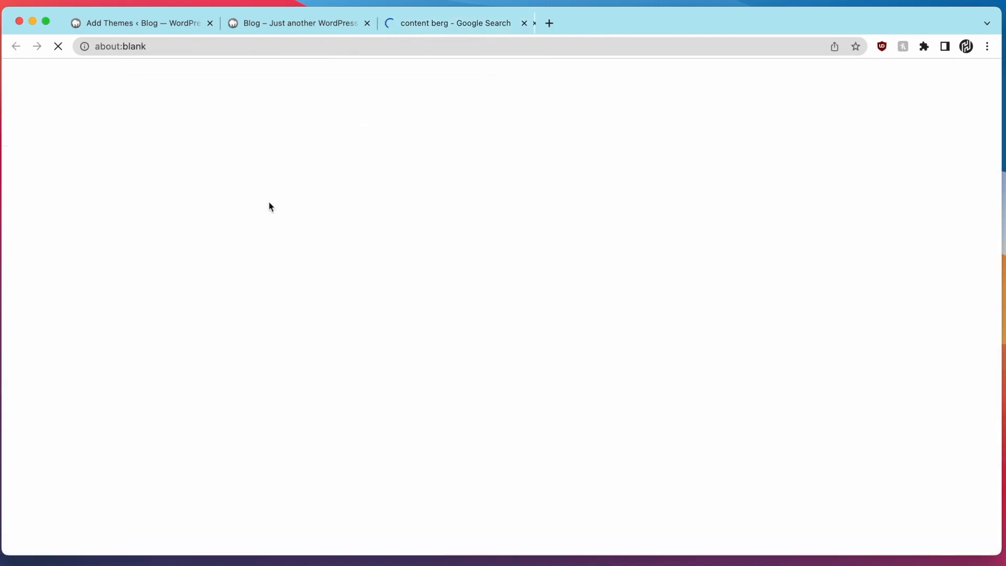
left_click(524, 23)
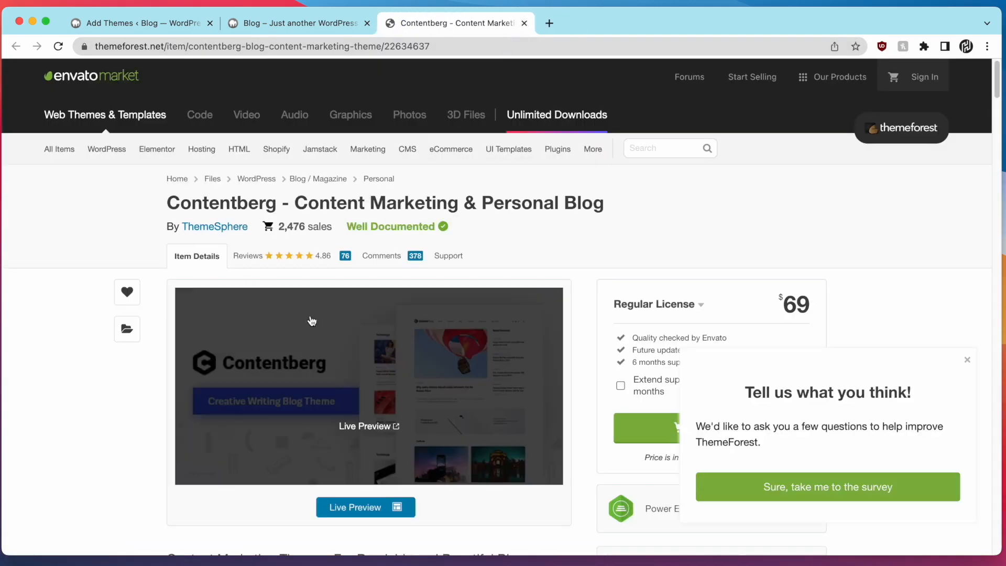
- Examine the Contentberg theme's feature description and its live preview with the available demos
scroll(312, 320, "down", 10)
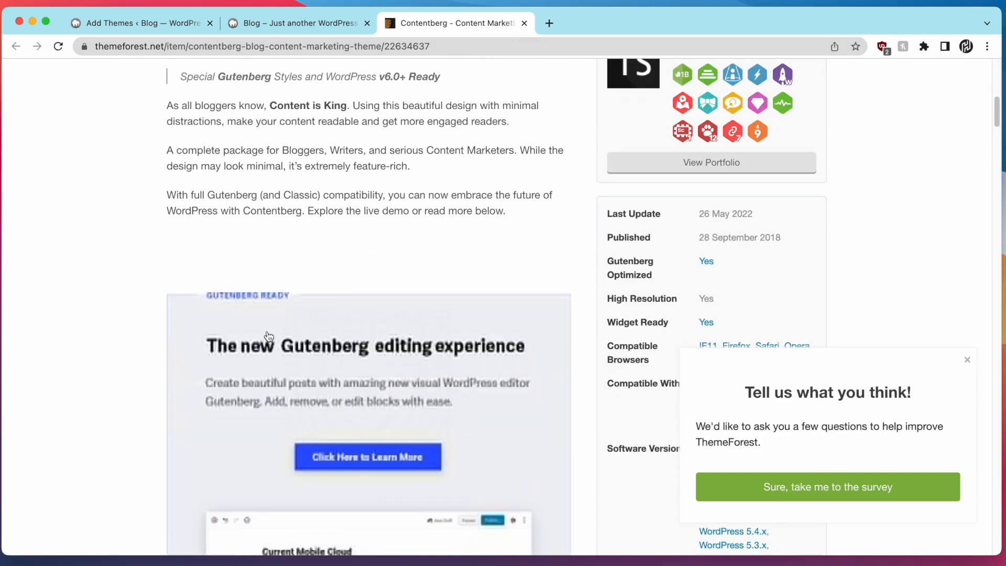
scroll(269, 336, "down", 15)
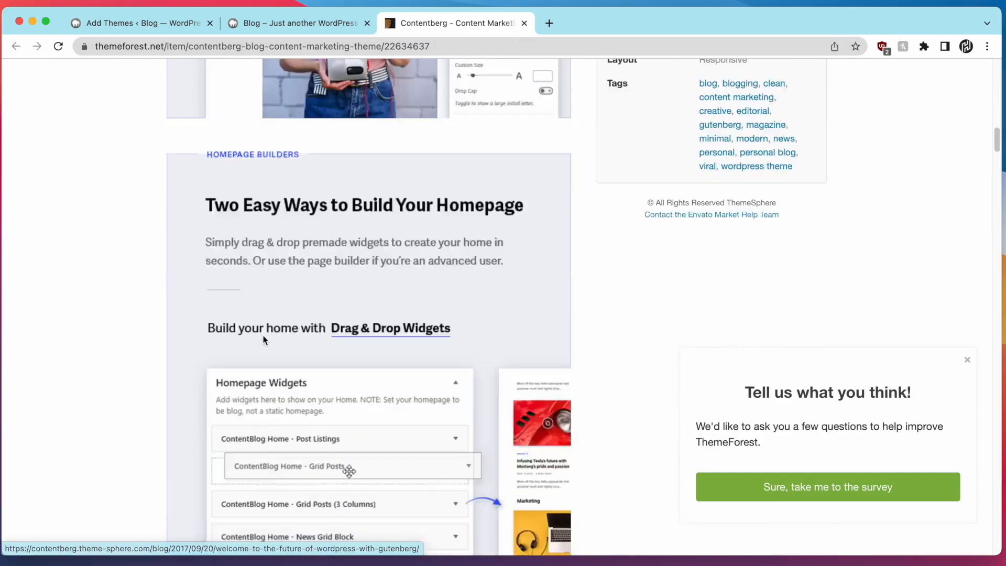
scroll(263, 340, "down", 15)
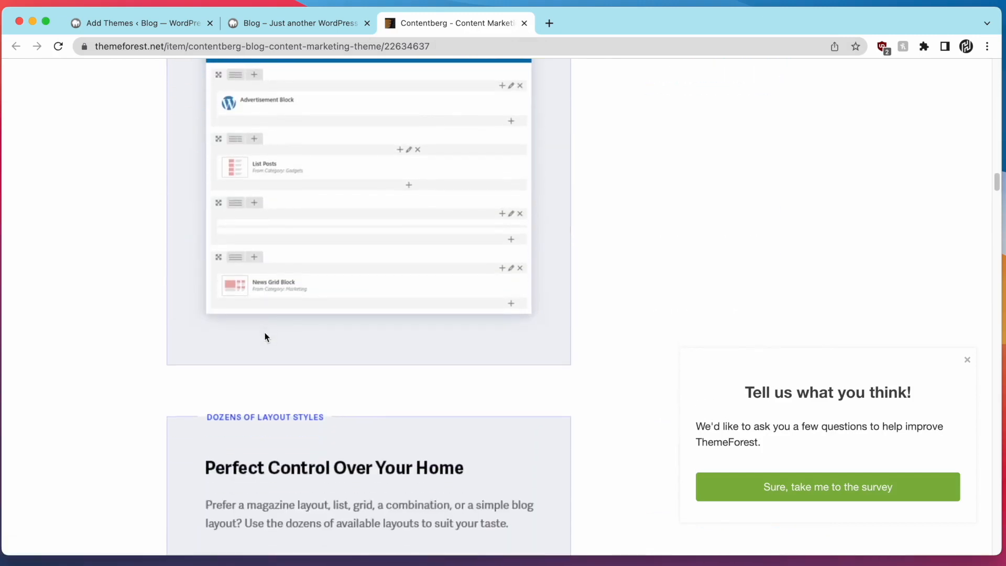
scroll(265, 336, "down", 15)
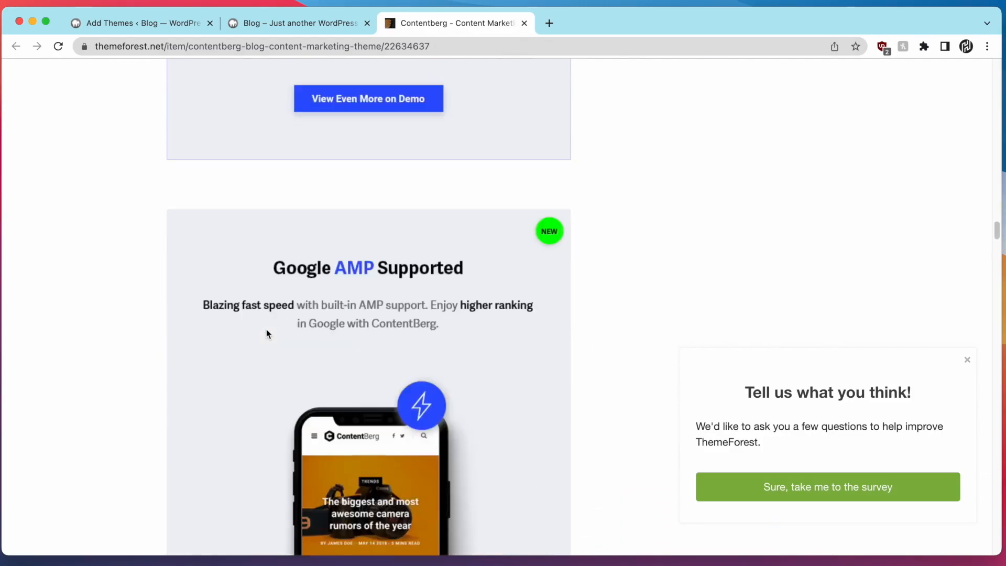
scroll(266, 329, "up", 20)
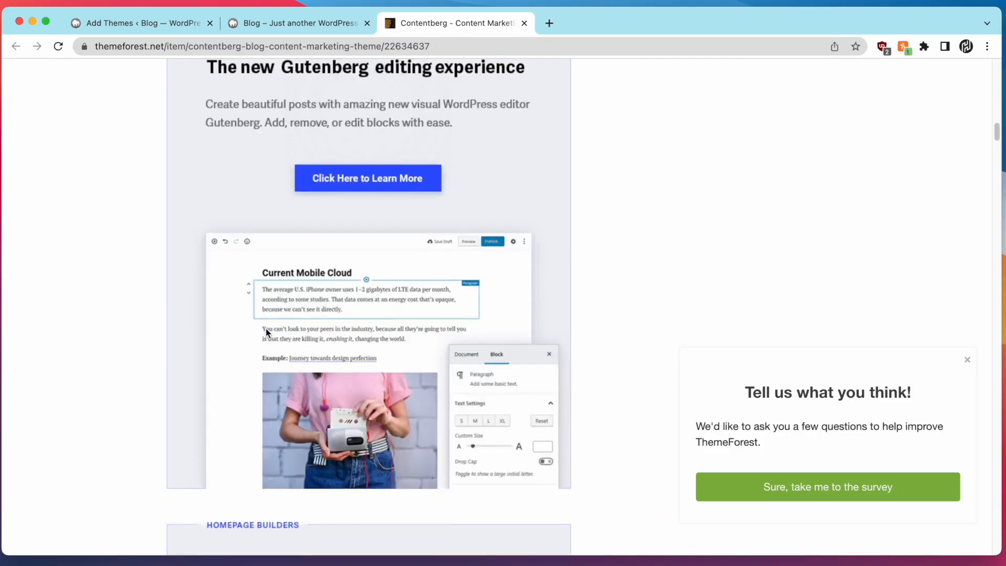
scroll(266, 328, "up", 20)
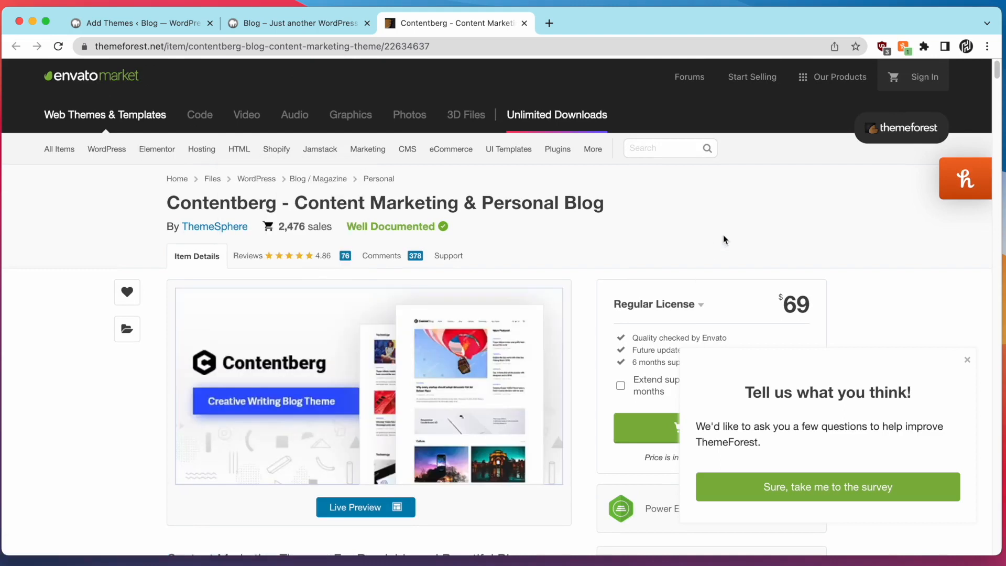
left_click(376, 505)
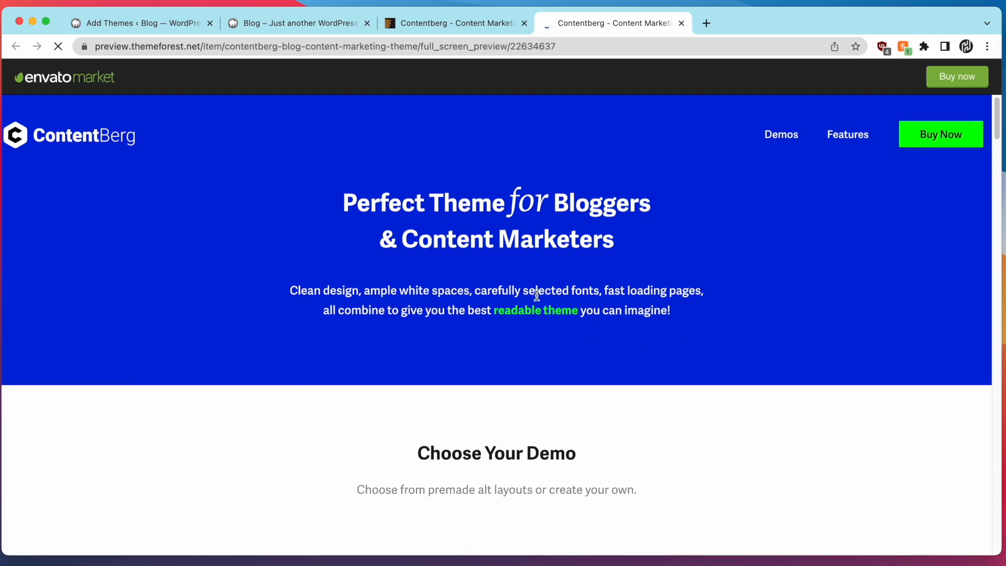
scroll(536, 294, "down", 5)
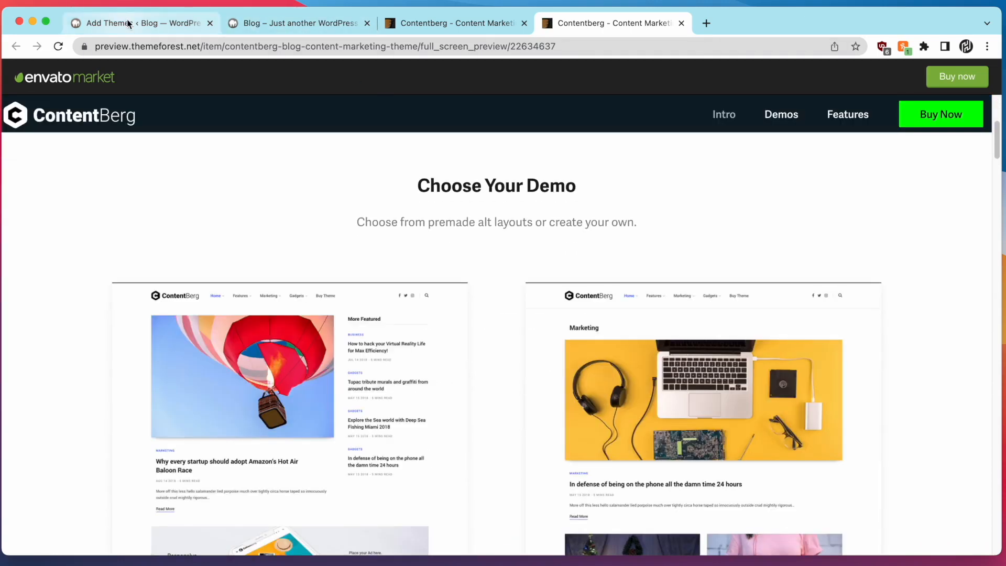
- Try to install the theme in WordPress by uploading contentberg.zip from the Downloads folder, and highlight the resulting message
left_click(128, 23)
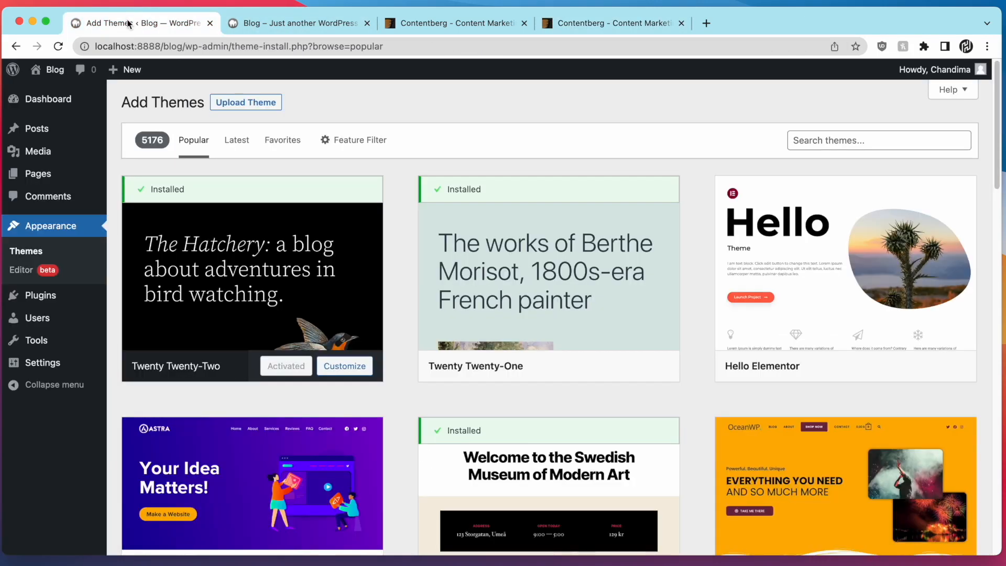
left_click(251, 103)
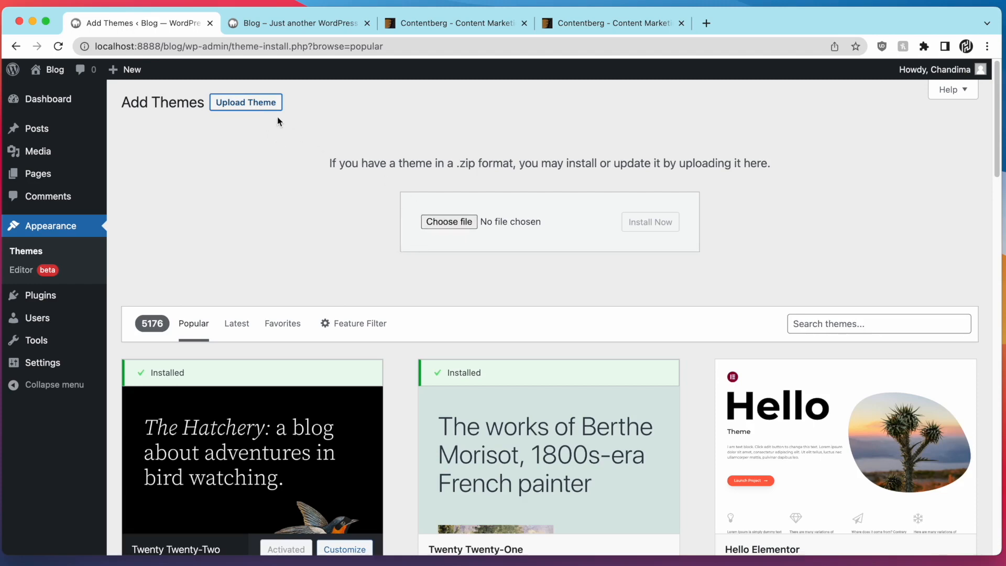
left_click(445, 221)
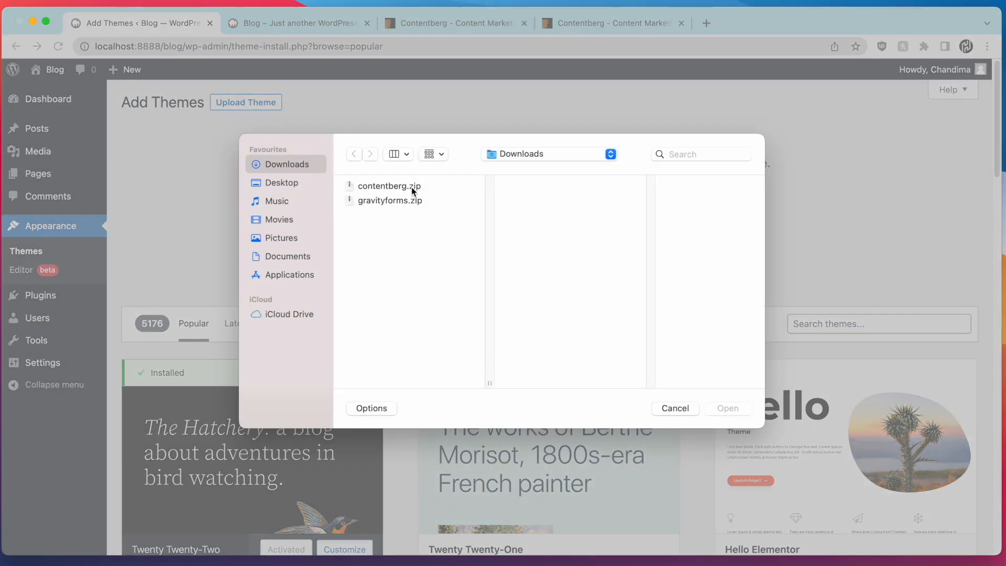
double_click(410, 187)
left_click(648, 233)
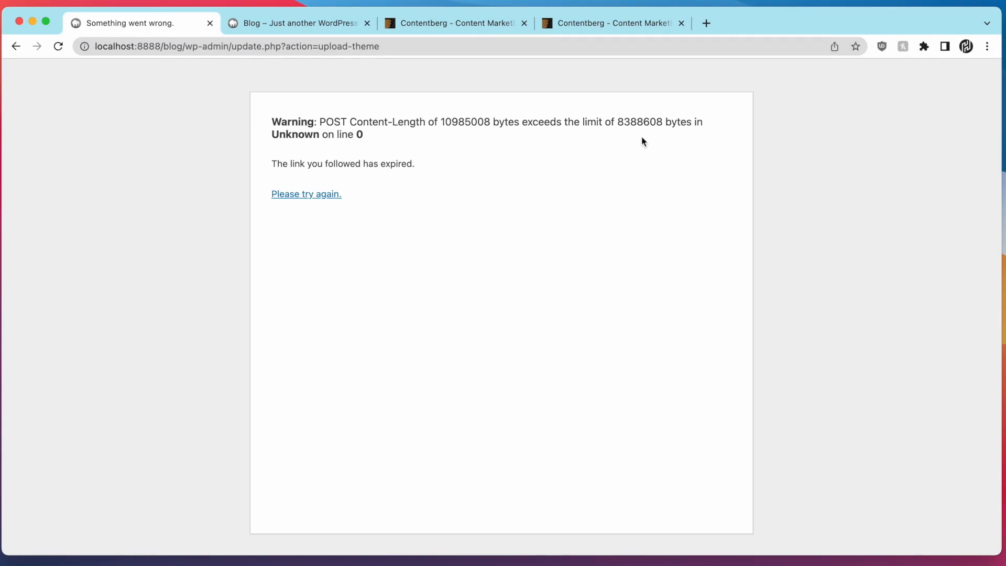
triple_click(628, 118)
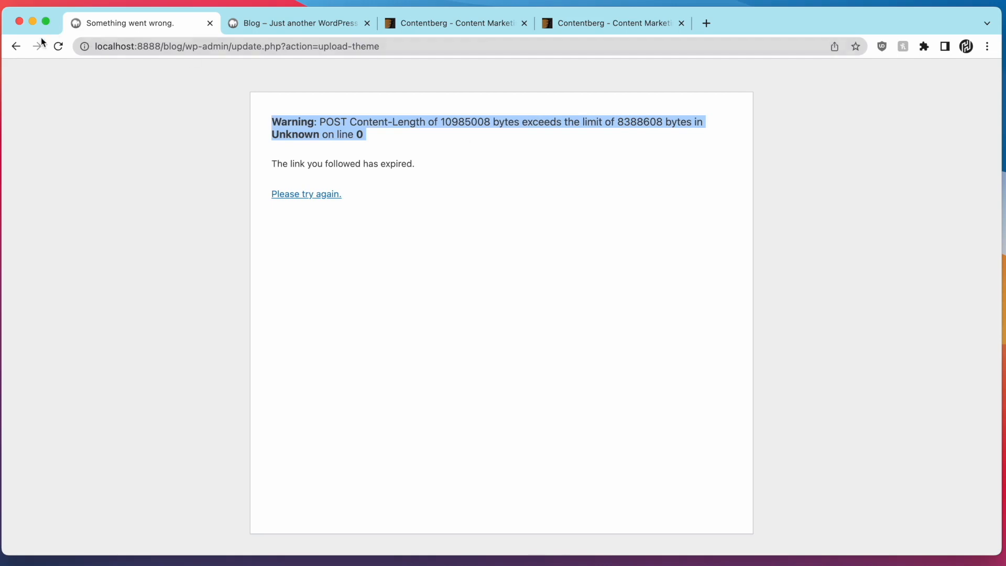
- Leave the upload result page and check the maximum upload file size on the page for adding new media
left_click(25, 46)
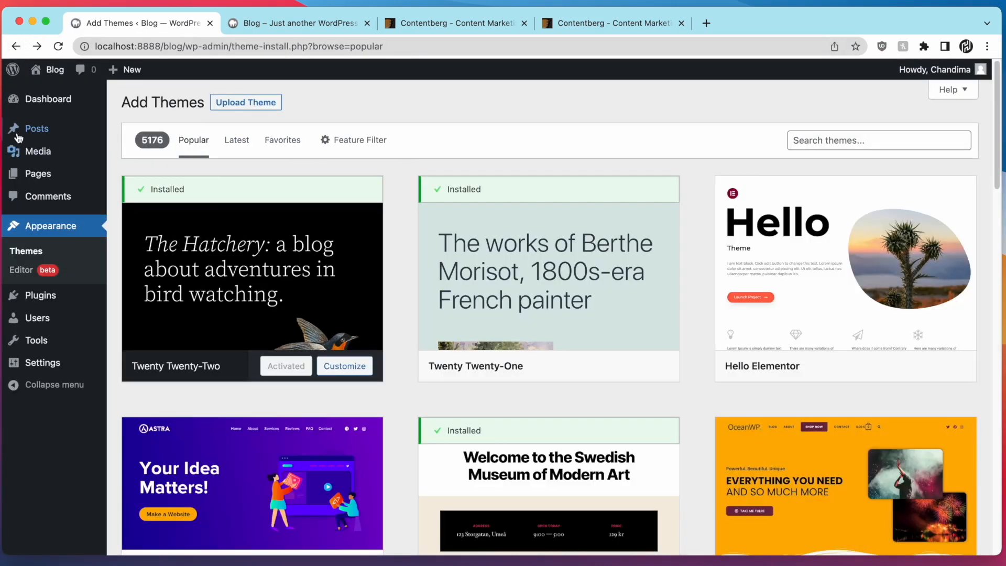
mouse_move(38, 151)
left_click(139, 172)
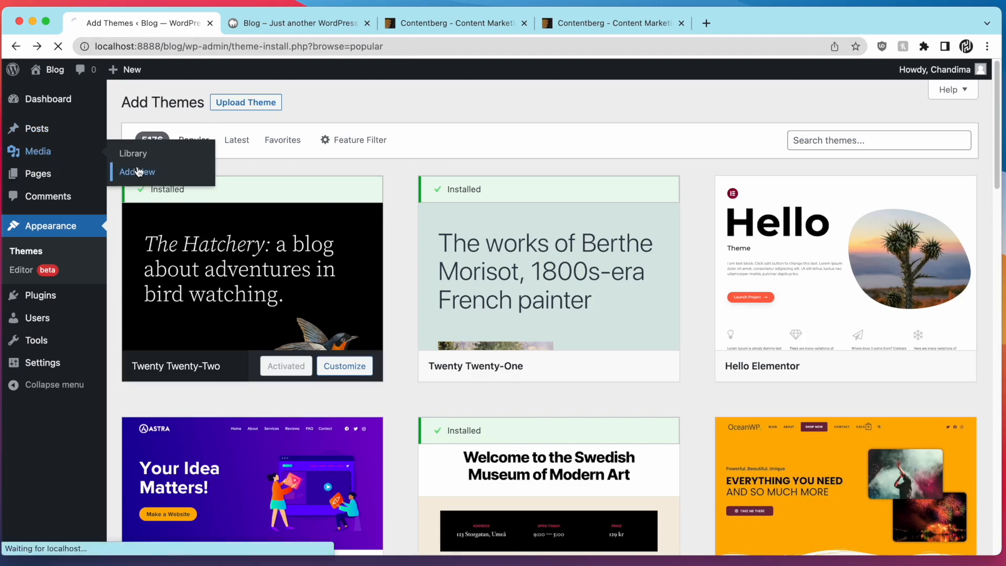
triple_click(220, 296)
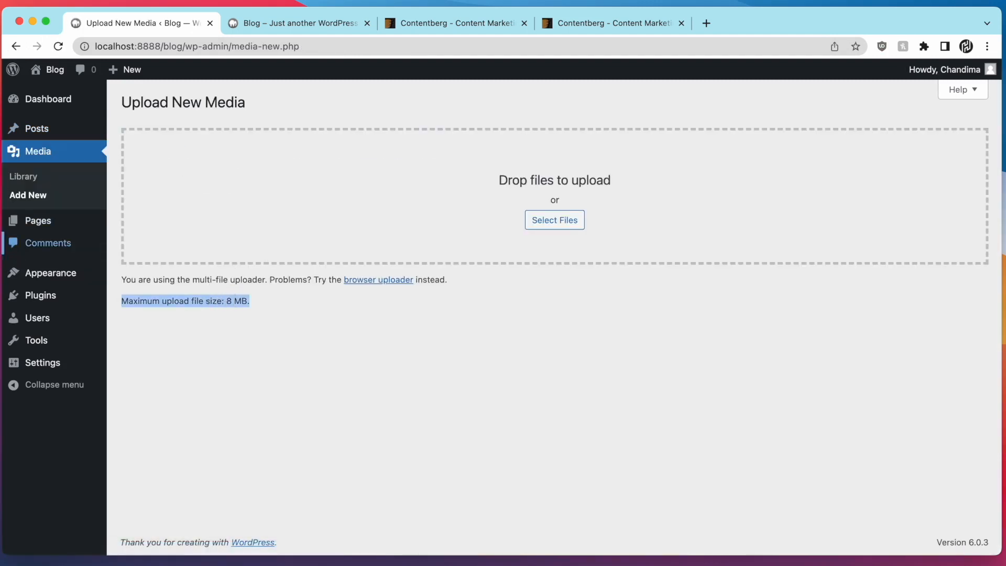
- Open the installed themes page and check the file information of contentberg.zip in the Downloads folder
mouse_move(52, 272)
left_click(125, 276)
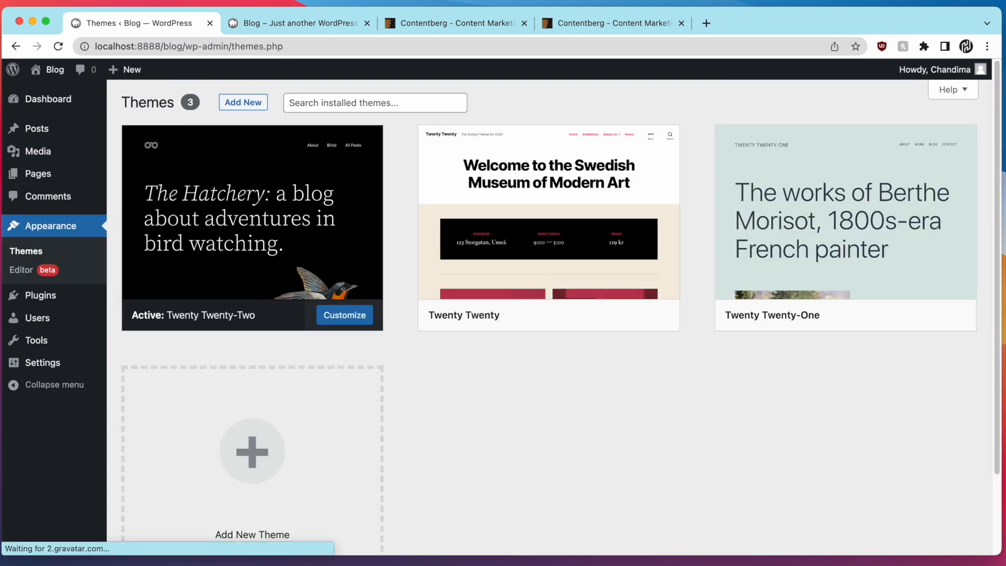
left_click(433, 563)
key("super+i")
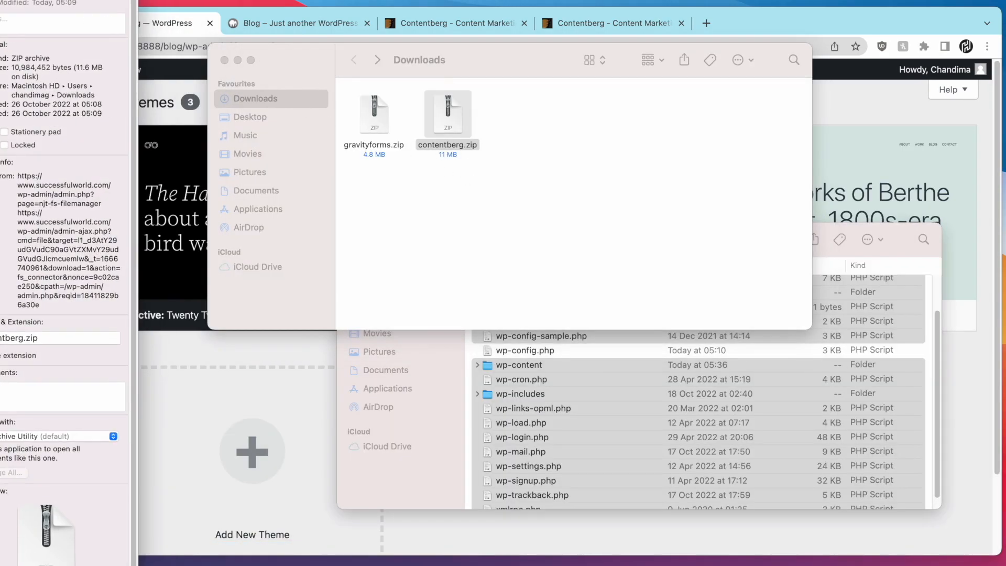
key("super+w")
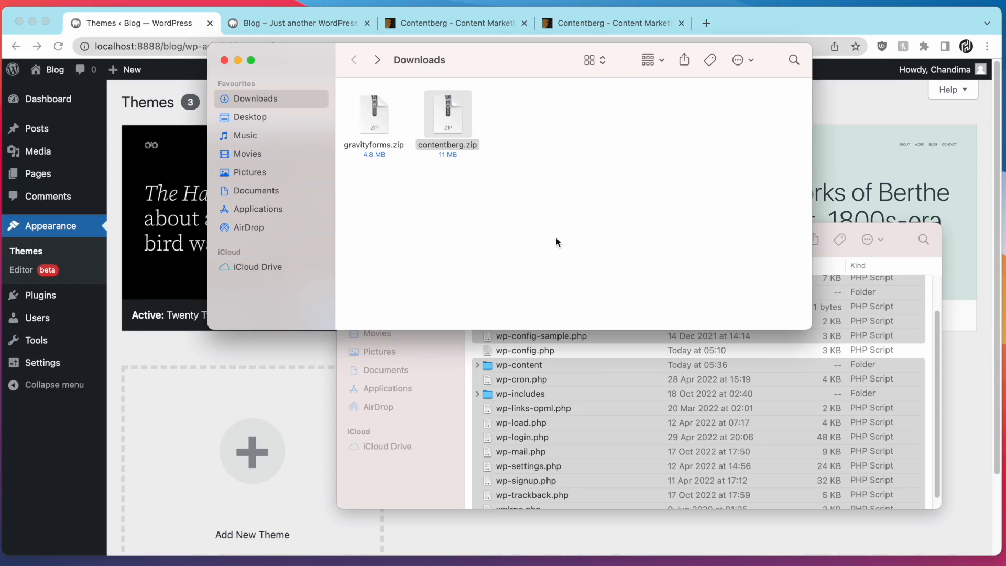
- Open the themes folder inside wp-content of the local blog folder
left_click(462, 269)
left_click(464, 489)
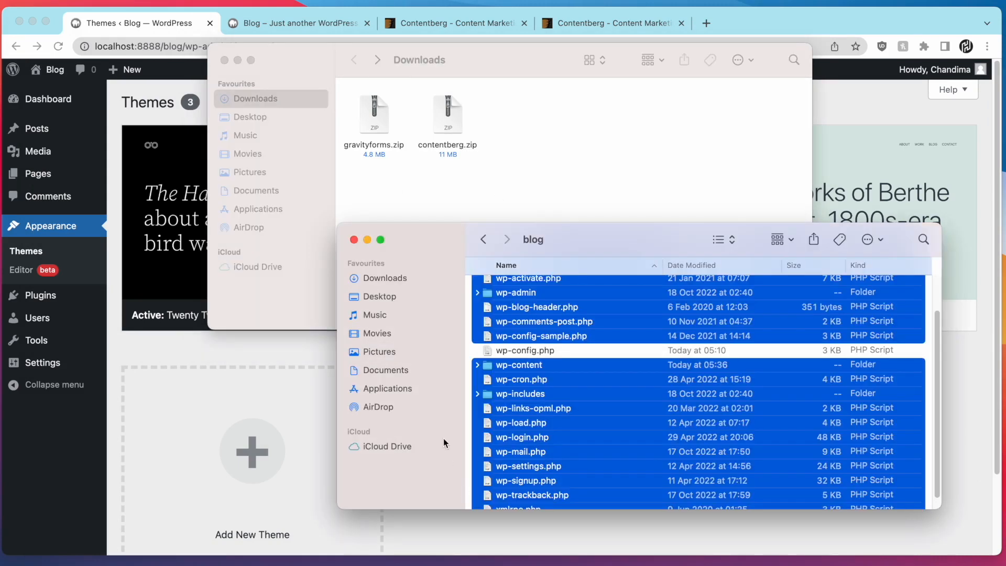
left_click(581, 351)
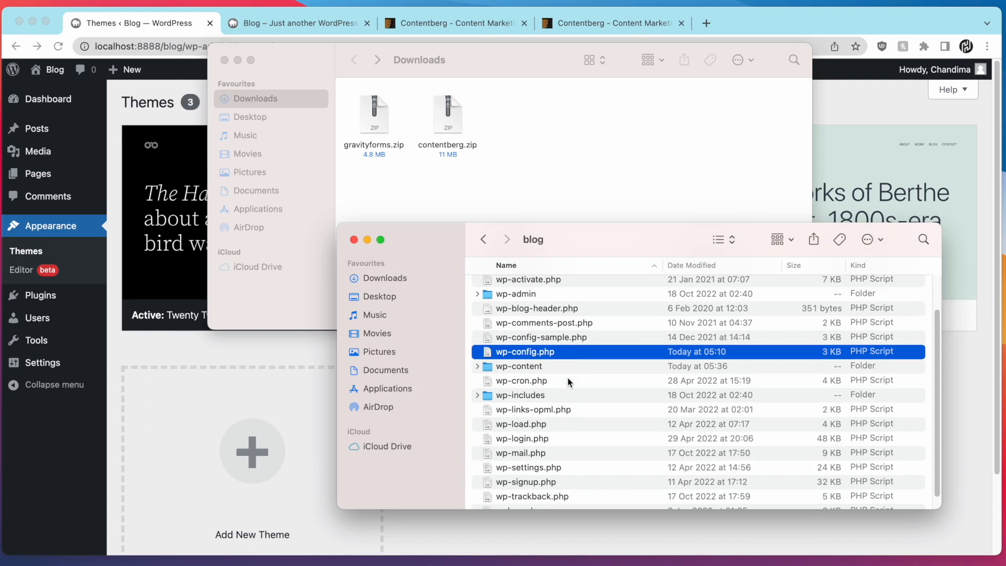
double_click(573, 367)
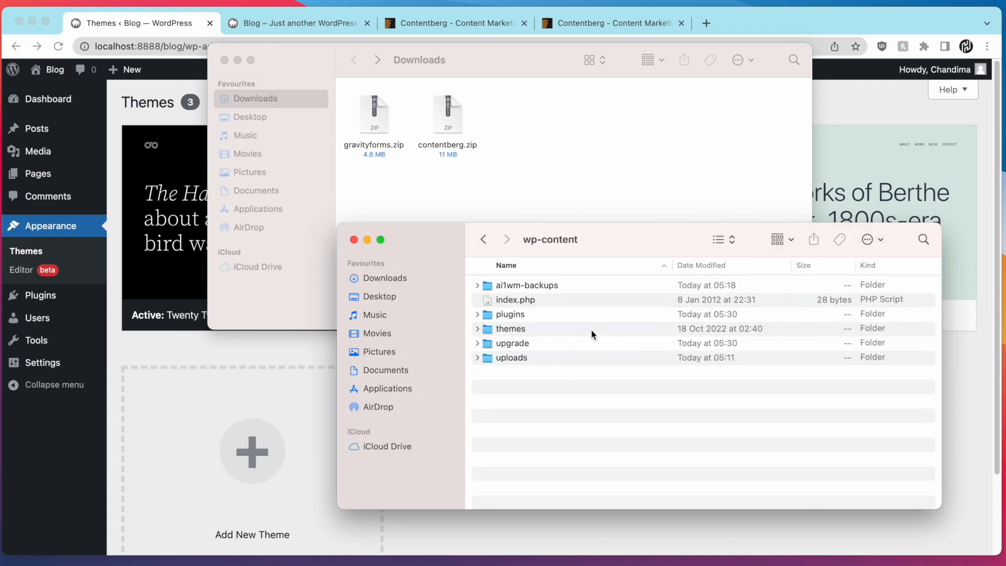
double_click(590, 330)
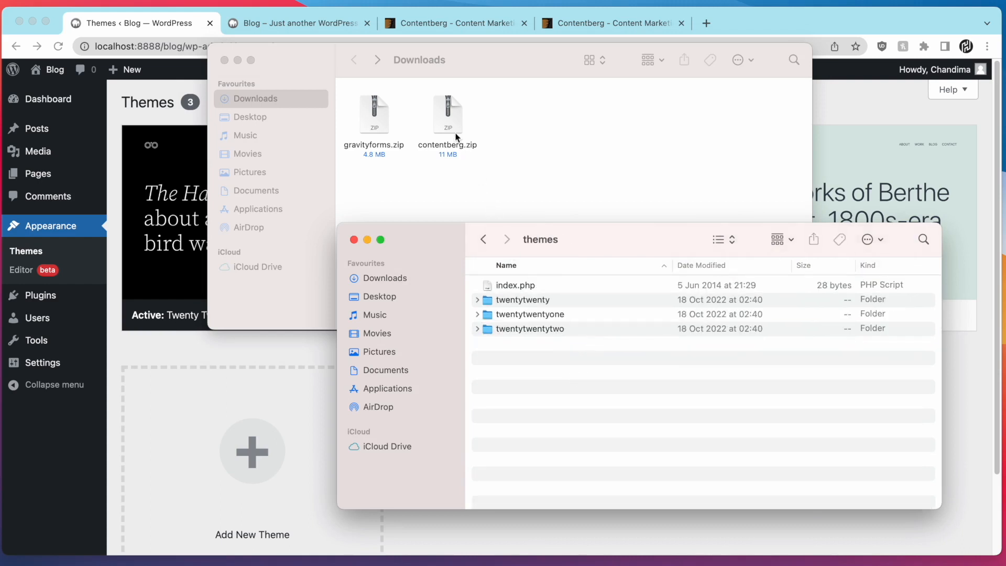
- Move contentberg.zip from Downloads into the blog's themes folder and extract it there
left_click_drag(455, 137, 531, 354)
double_click(558, 286)
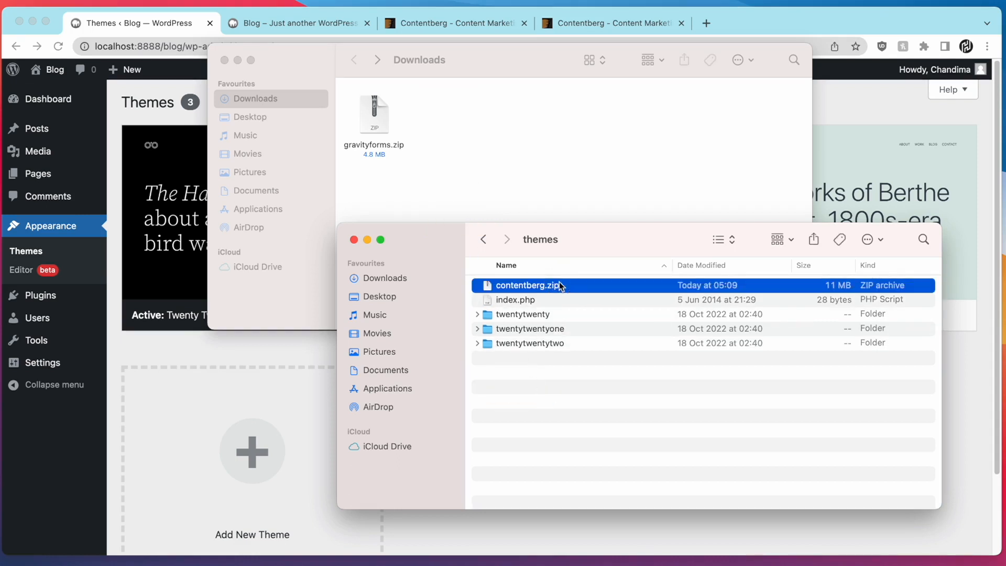
left_click(551, 437)
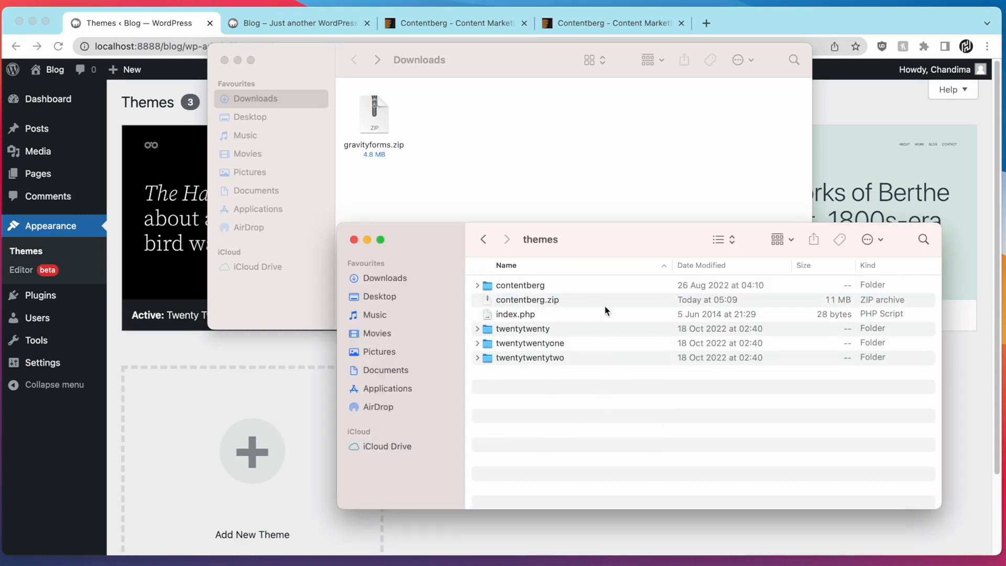
- Return to WordPress, reload the installed themes page and delete the Twenty Twenty and Twenty Twenty-One themes
left_click(573, 525)
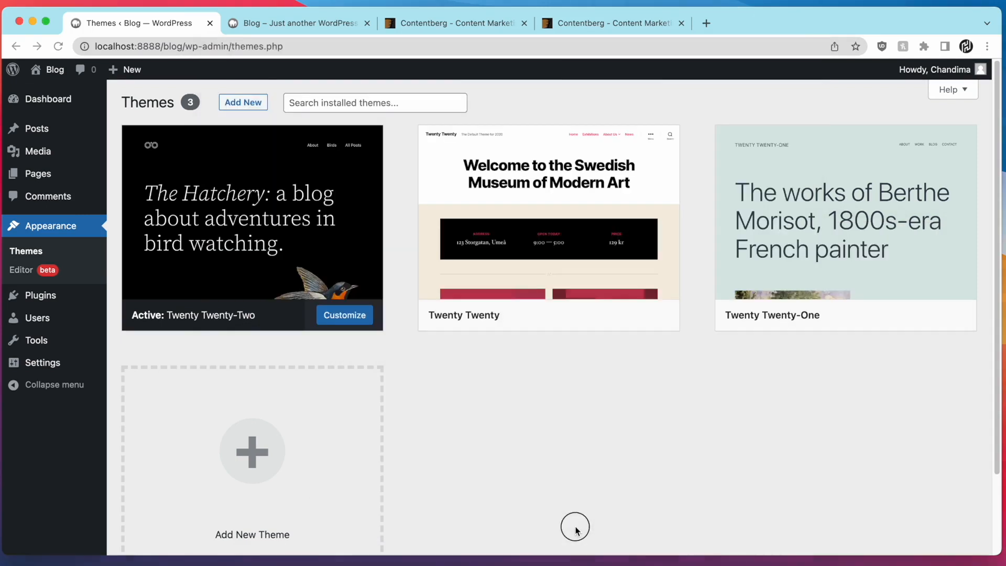
left_click(58, 47)
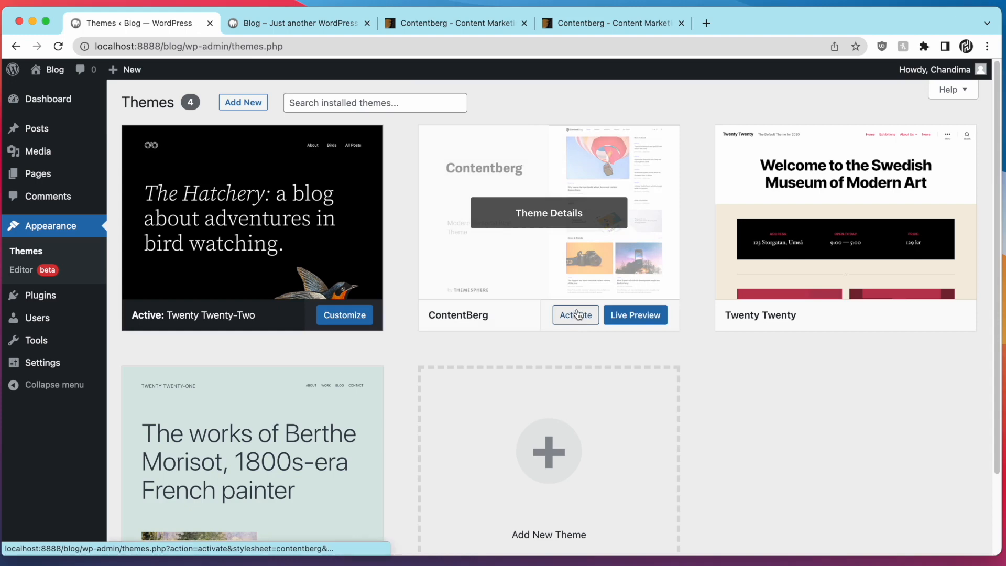
left_click(860, 227)
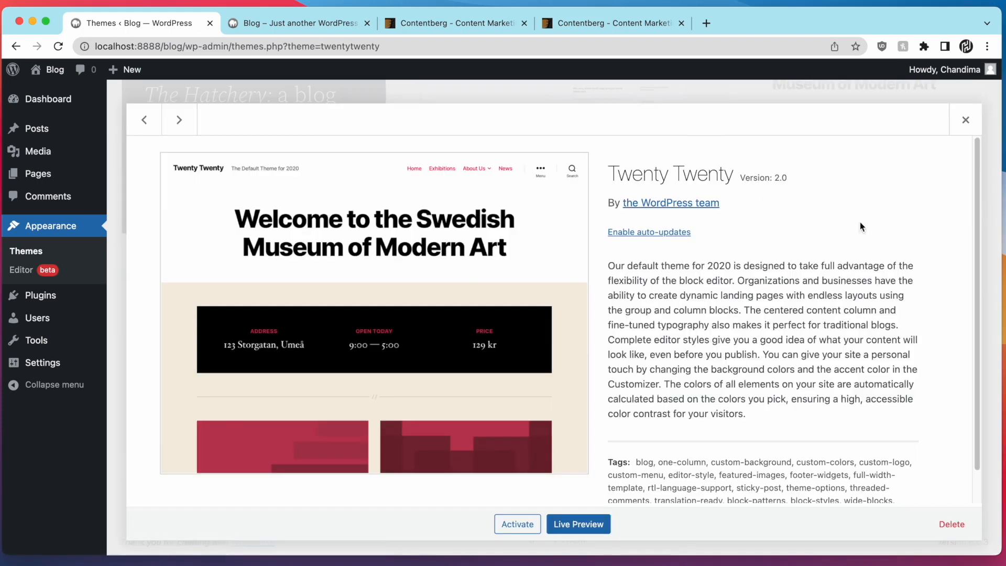
left_click(958, 529)
left_click(610, 147)
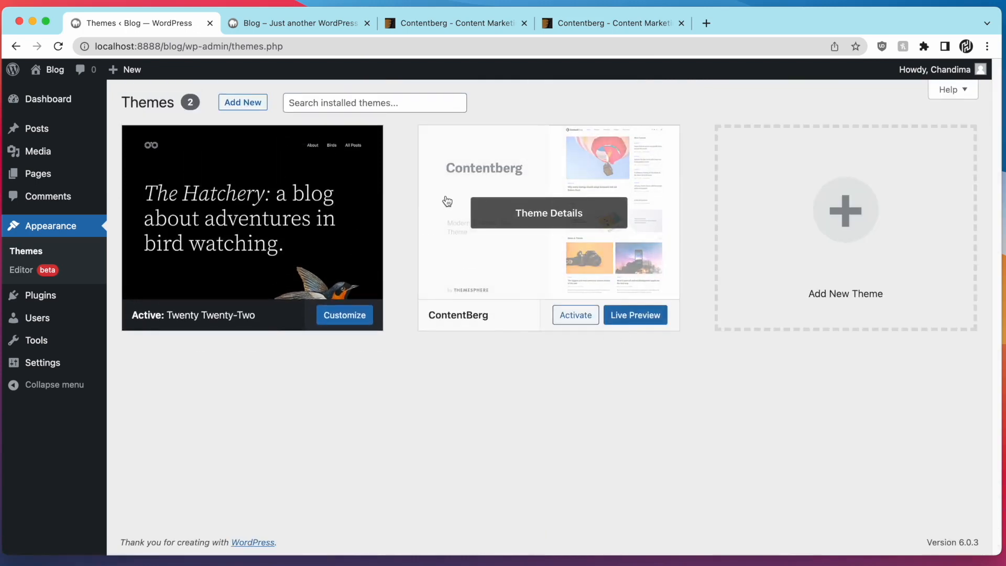
- Activate the ContentBerg theme and review its Welcome page
left_click(575, 327)
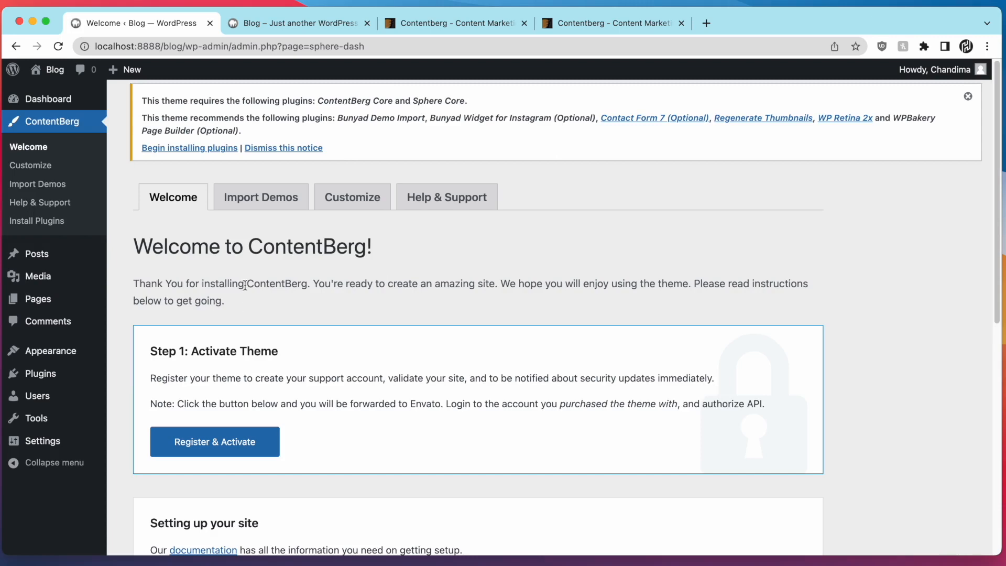
scroll(280, 306, "down", 5)
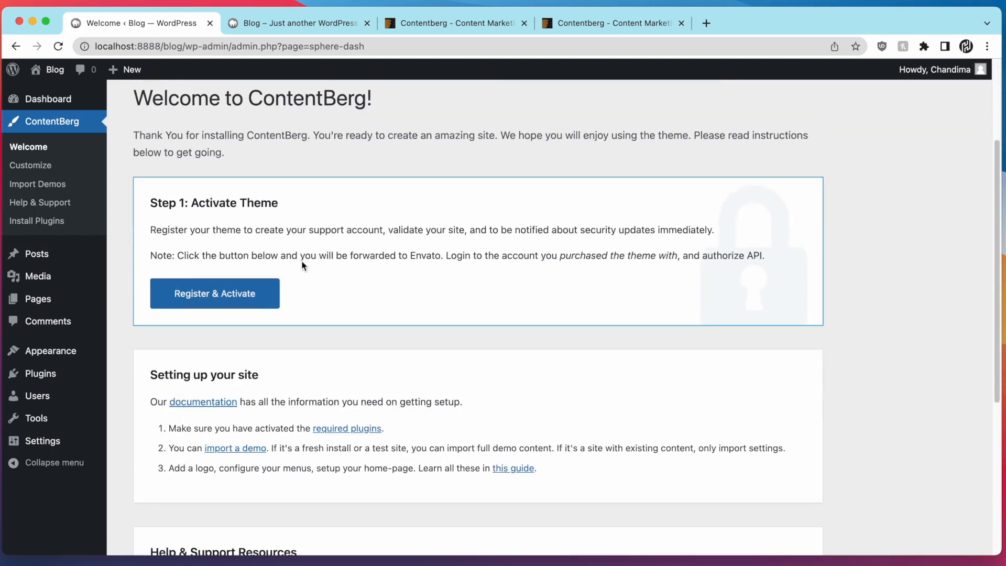
scroll(294, 273, "down", 5)
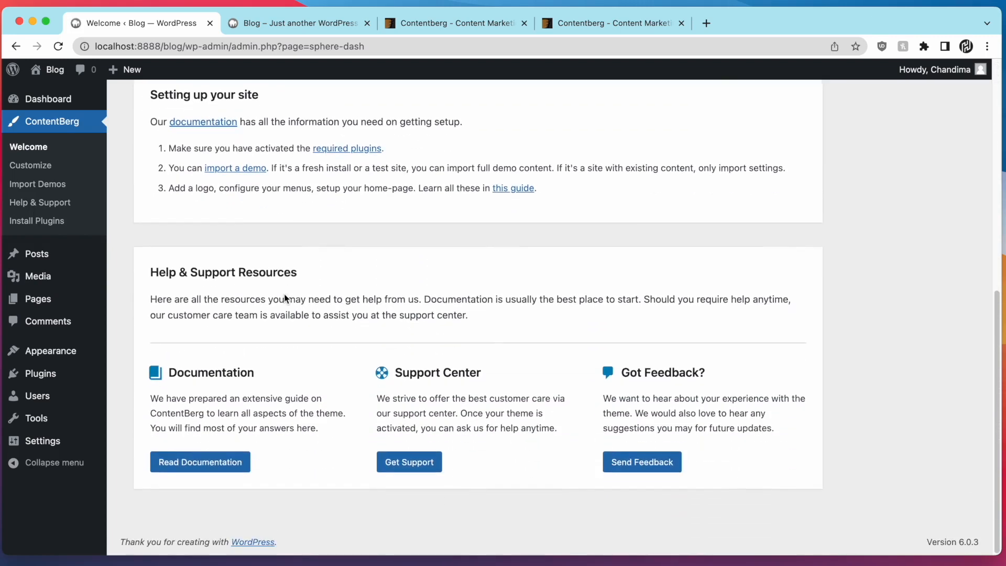
scroll(284, 294, "up", 7)
scroll(284, 298, "up", 2)
- Dismiss the required plugins notice on the theme's Import Demos page and open the Install Theme Plugins page
left_click(264, 204)
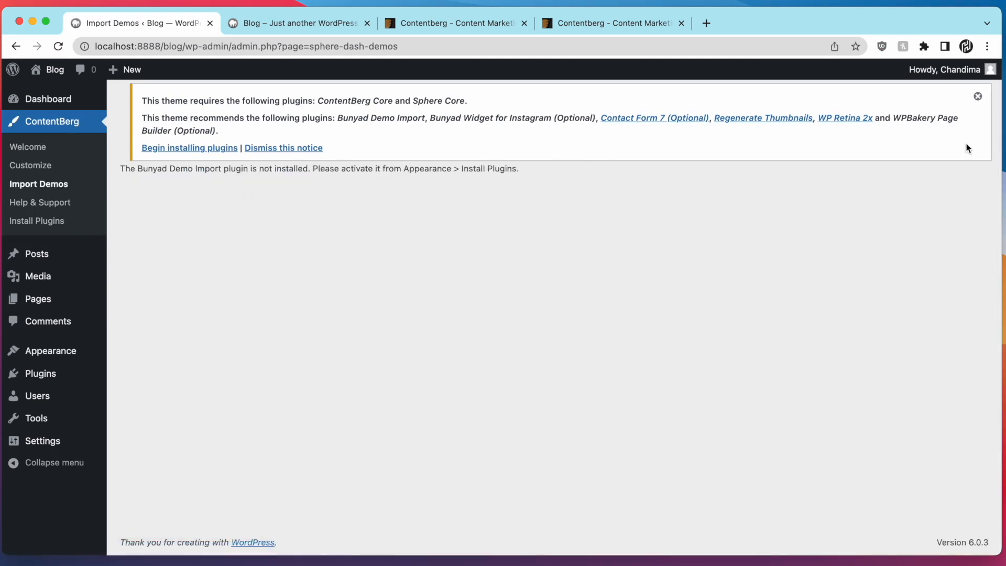
left_click(977, 98)
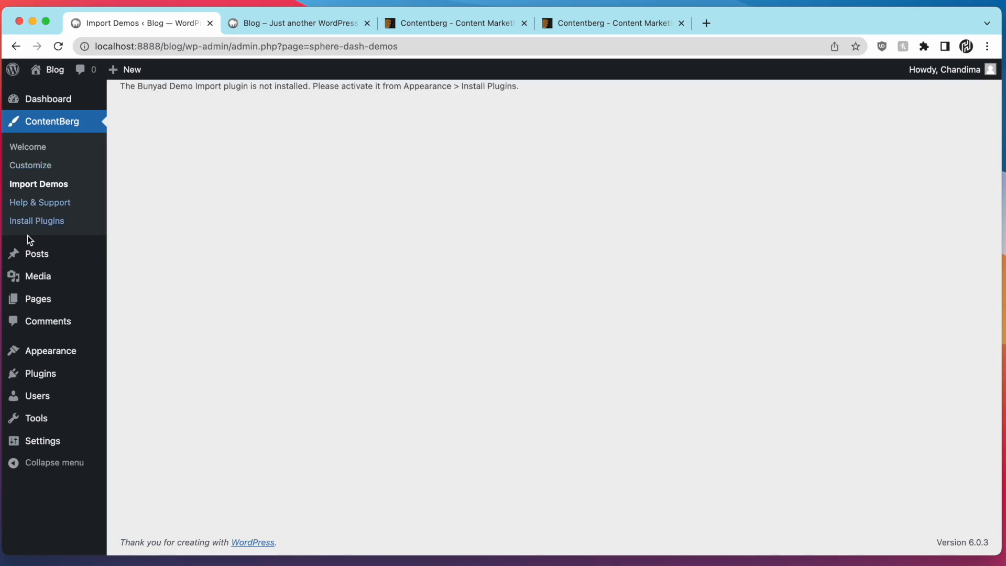
left_click(45, 229)
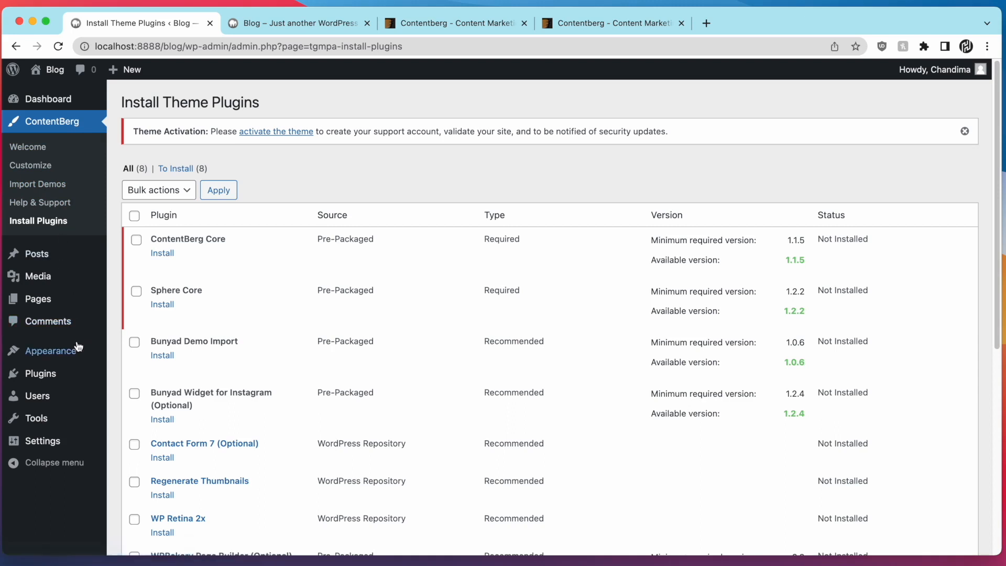
mouse_move(76, 350)
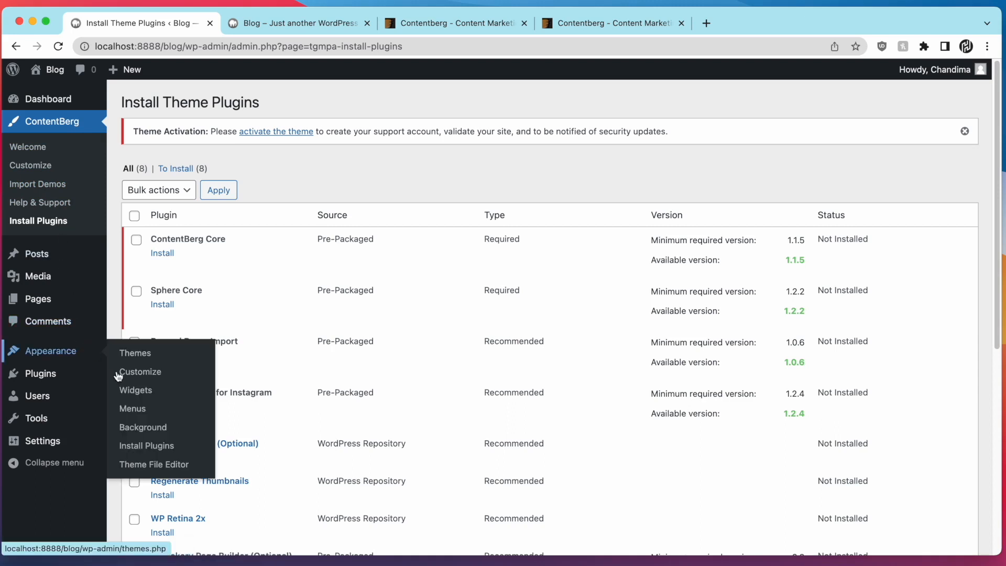
left_click(157, 452)
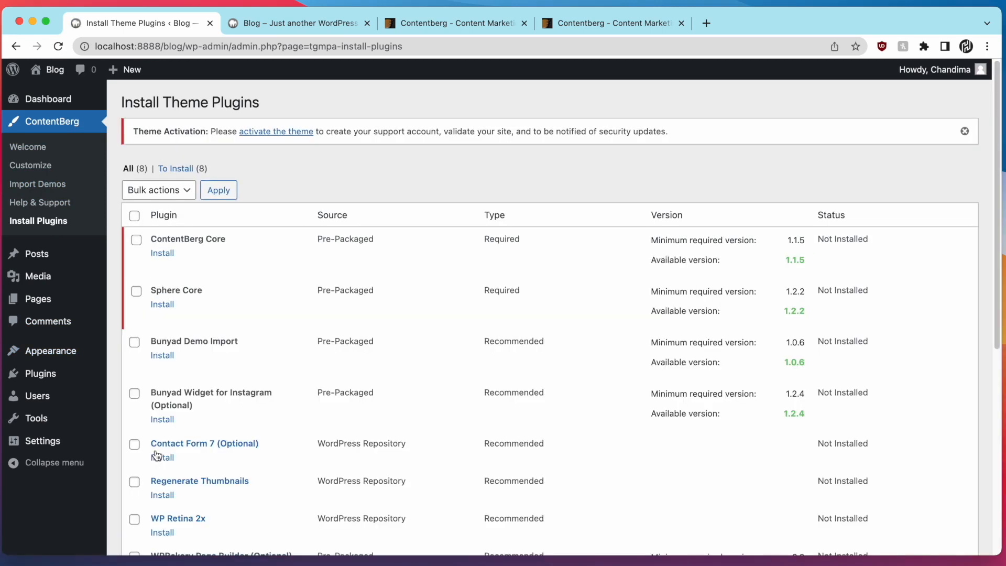
- Install the required ContentBerg Core and Sphere Core plugins in bulk, and review the remaining recommended and optional plugins
scroll(228, 299, "down", 4)
scroll(227, 303, "up", 4)
left_click(137, 240)
left_click(136, 291)
left_click(178, 190)
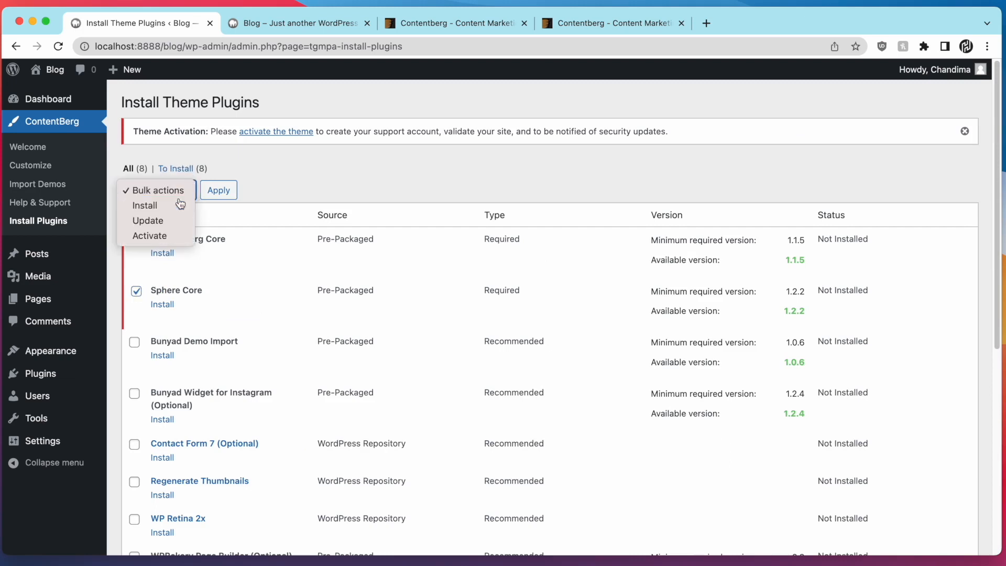
left_click(145, 203)
left_click(209, 197)
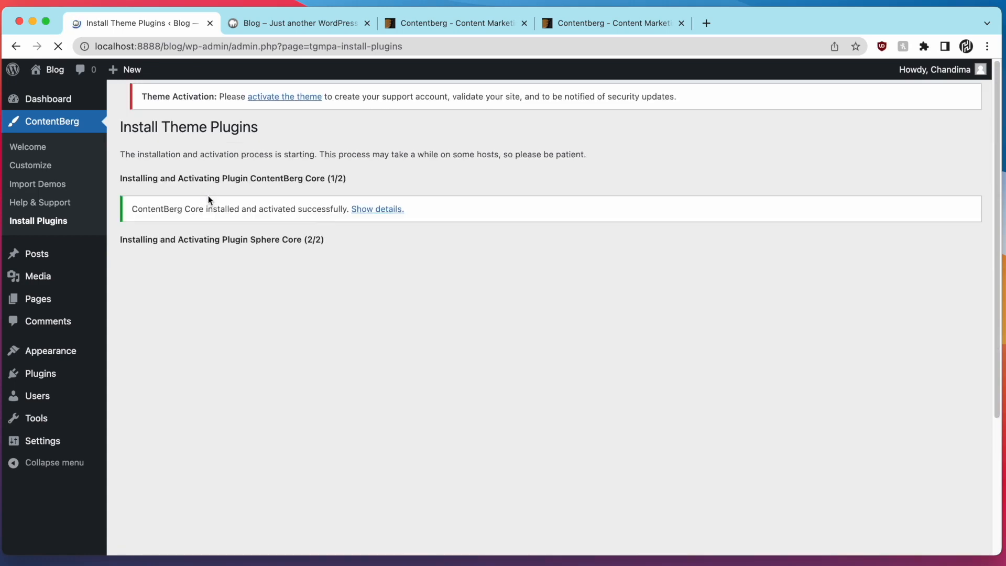
scroll(211, 240, "down", 3)
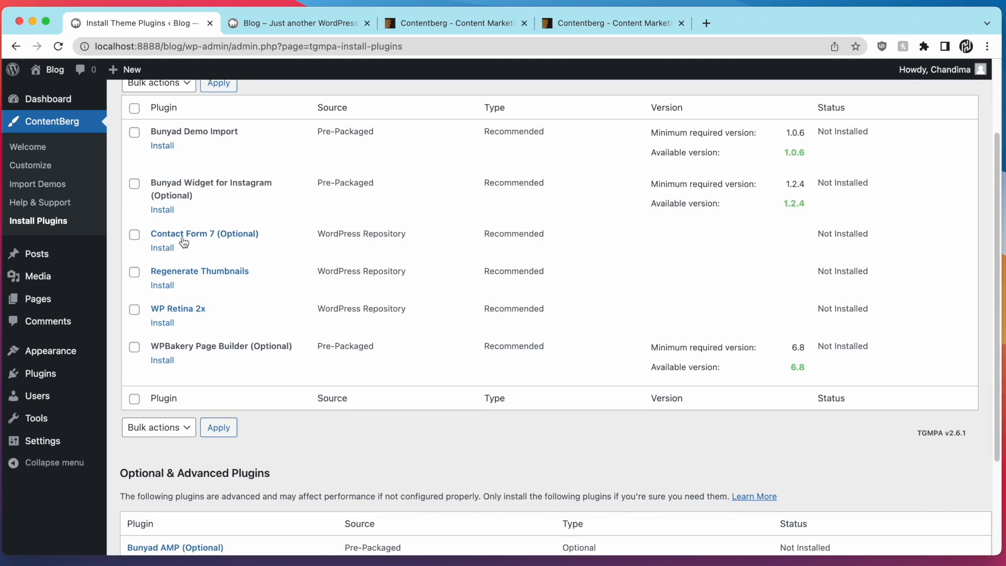
scroll(176, 263, "down", 4)
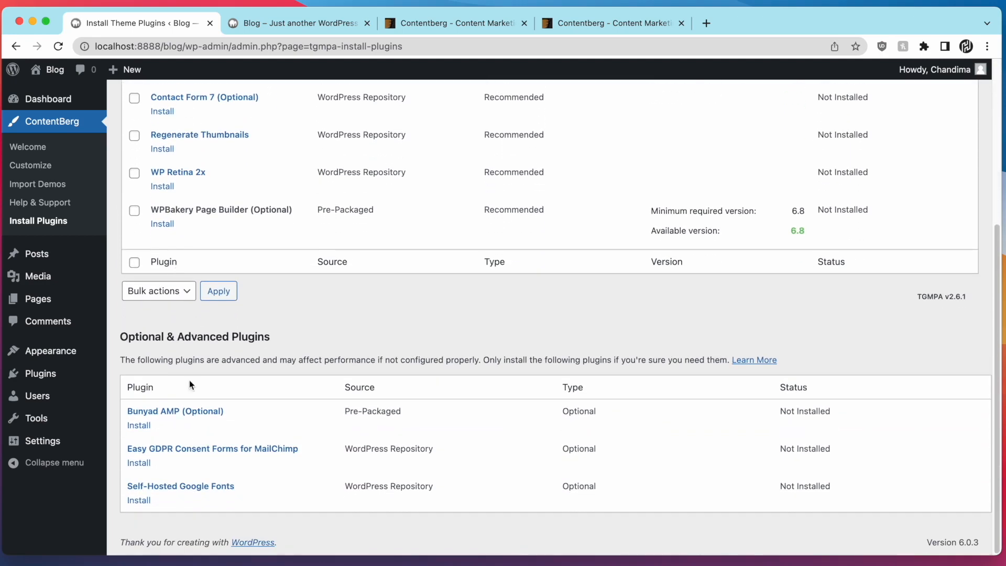
scroll(175, 406, "up", 7)
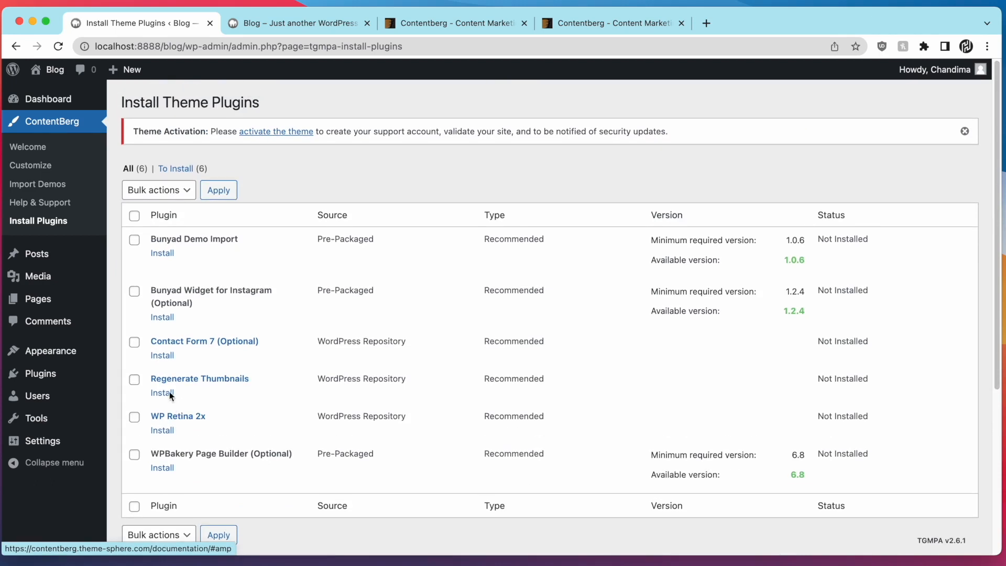
- Reload the blog's front page and examine its header, search overlay, post list and footer in the ContentBerg theme
left_click(306, 23)
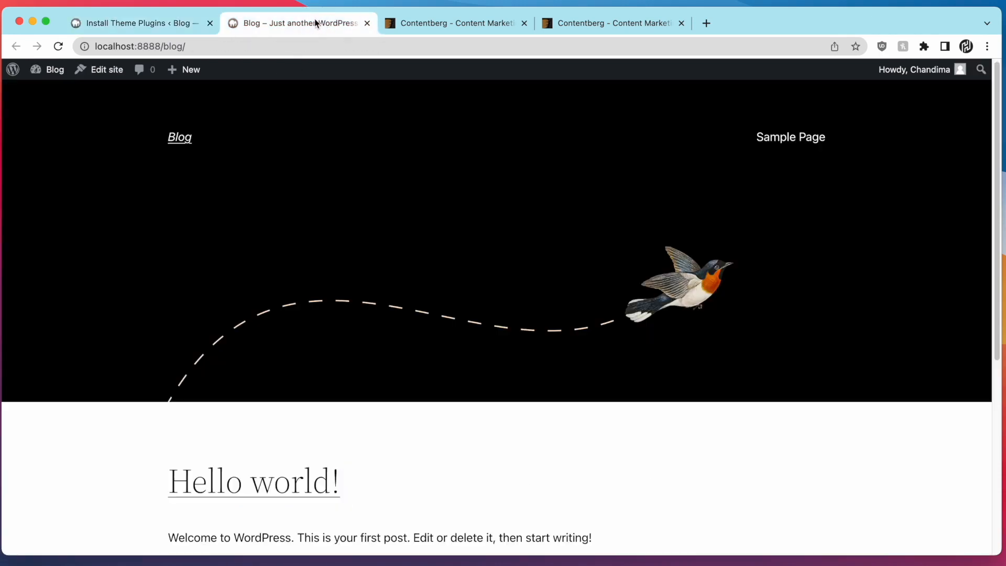
left_click(183, 145)
scroll(184, 310, "down", 1)
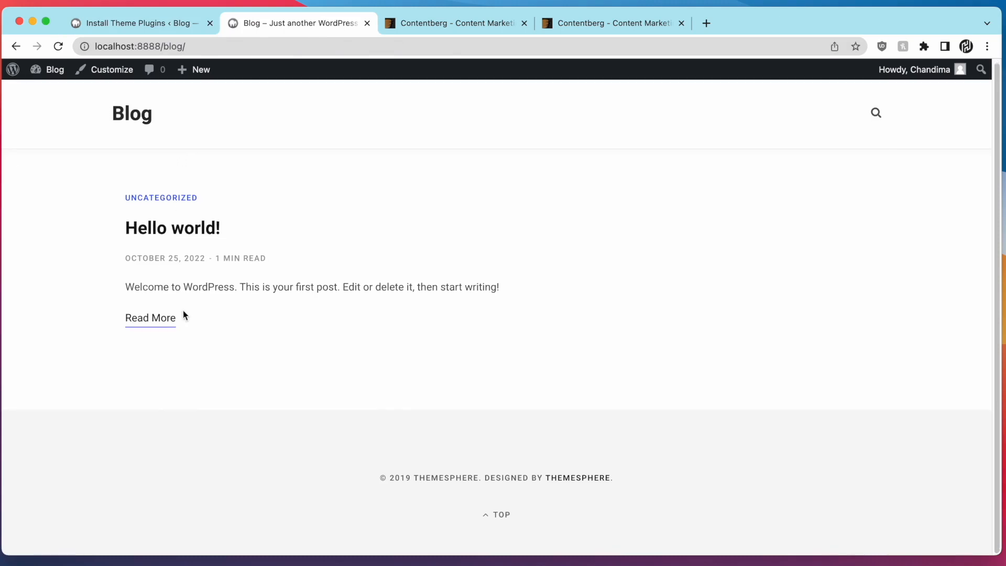
left_click_drag(132, 115, 158, 121)
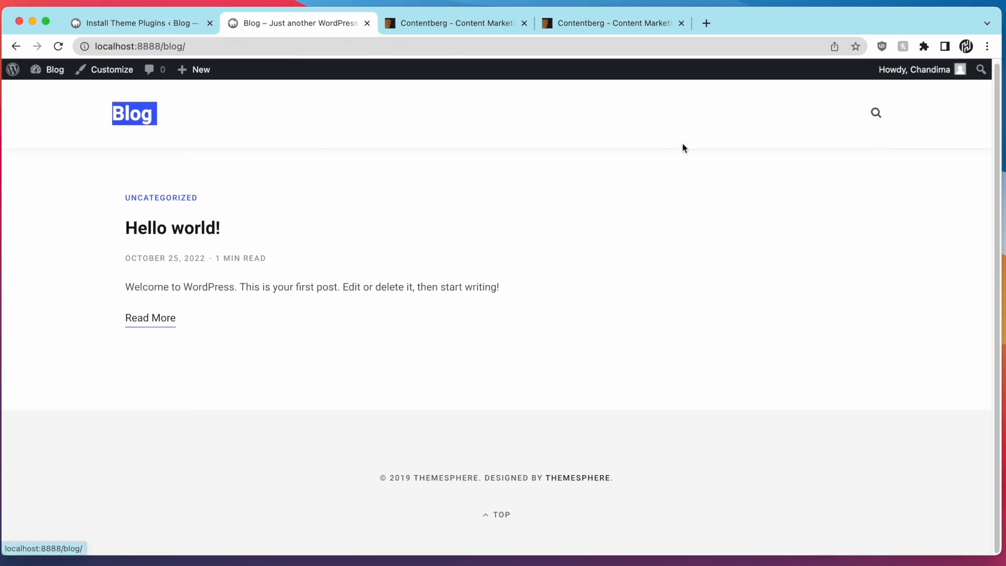
left_click(874, 116)
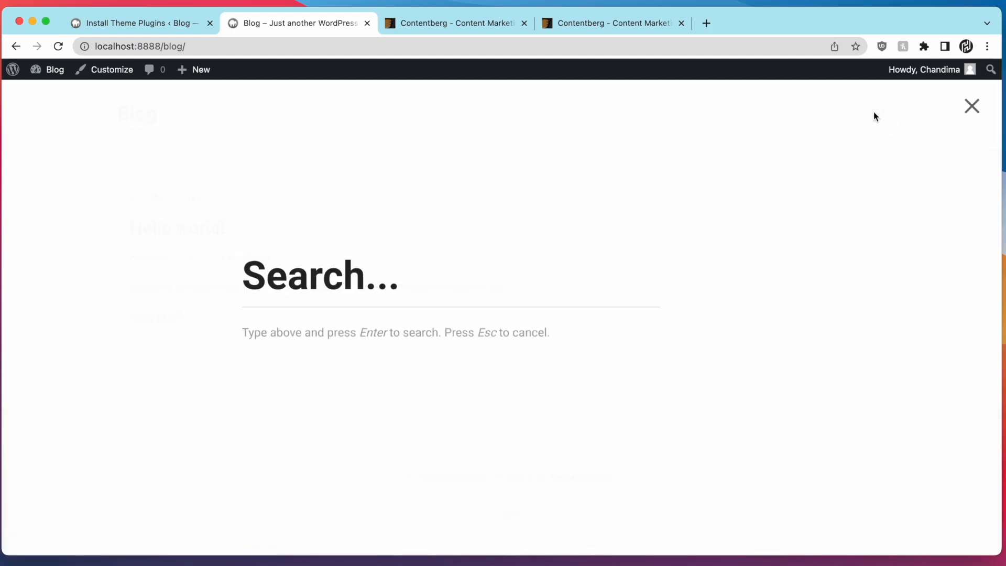
left_click(969, 111)
left_click_drag(393, 113, 561, 262)
left_click(561, 262)
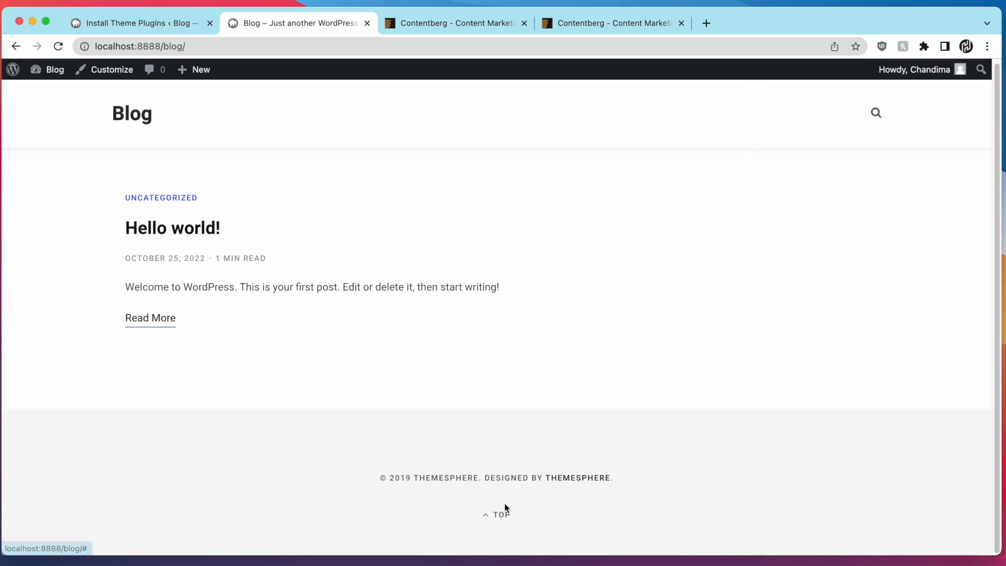
left_click(507, 516)
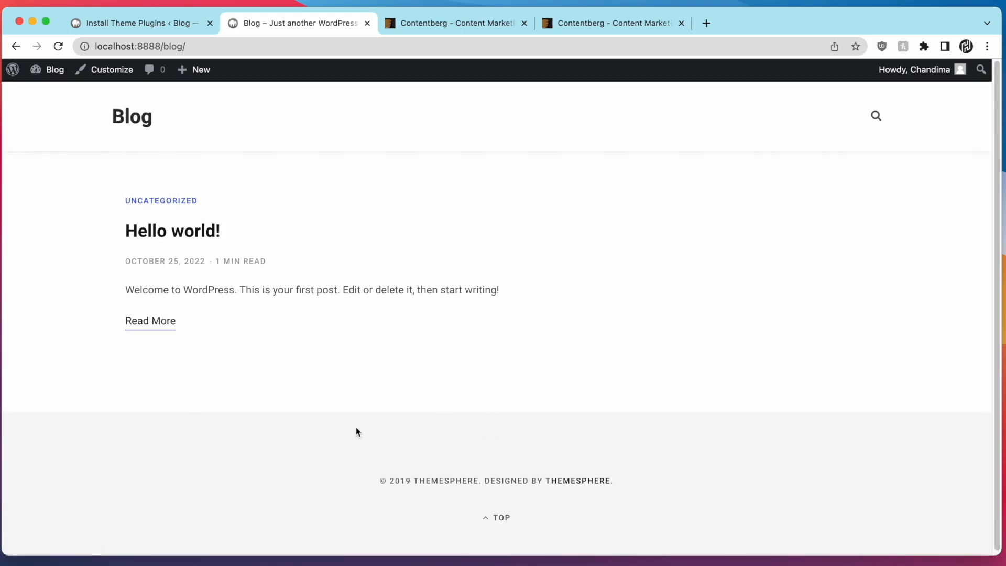
- Open the "Hello world!" post and examine its header, share buttons, author box and comment section
left_click(196, 228)
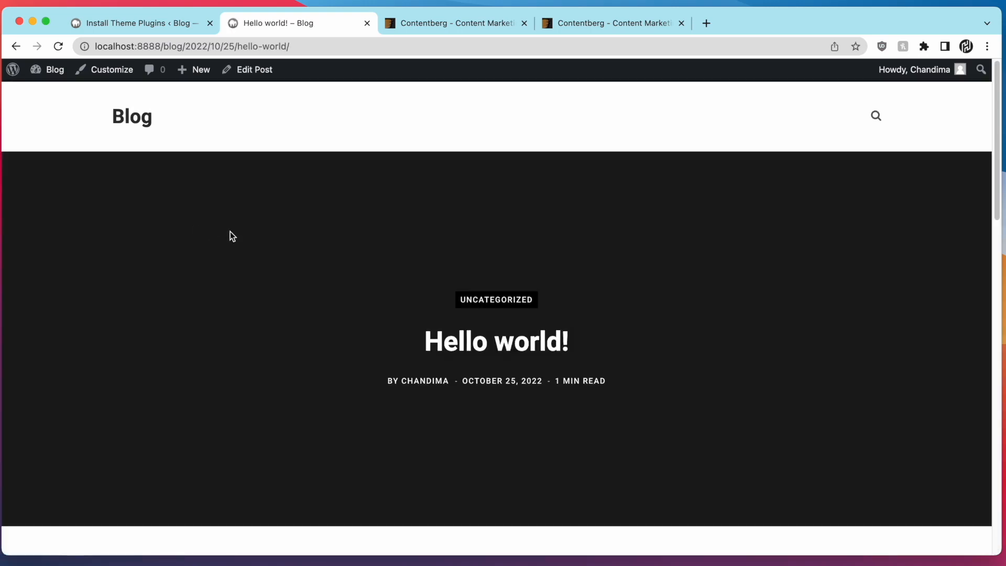
scroll(252, 246, "down", 5)
scroll(271, 260, "down", 10)
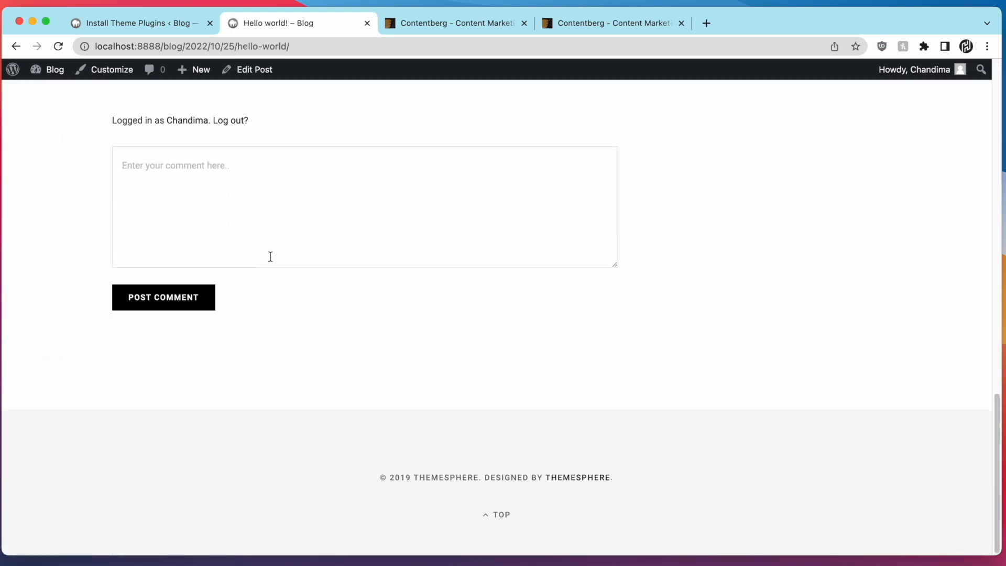
scroll(270, 256, "up", 15)
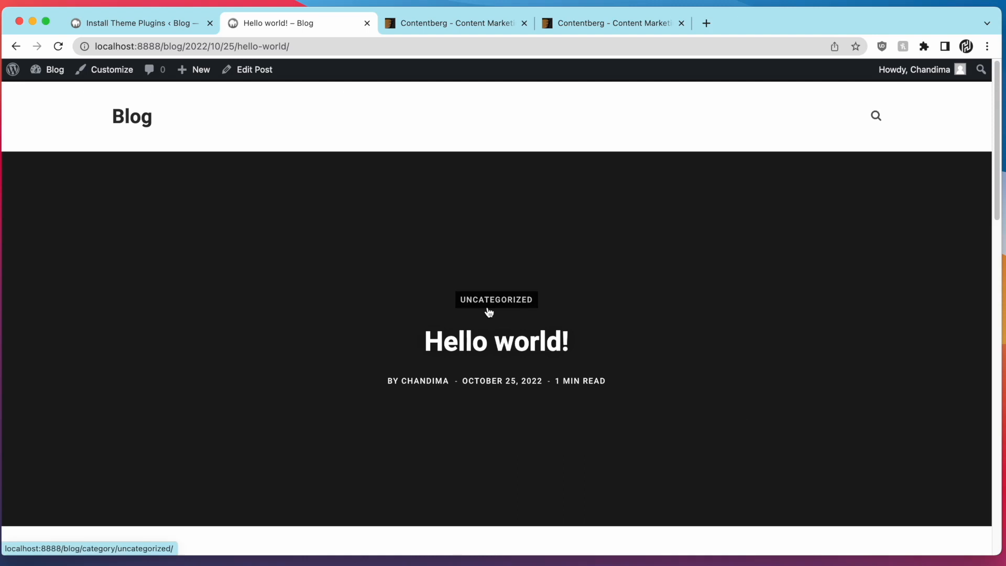
scroll(488, 309, "down", 6)
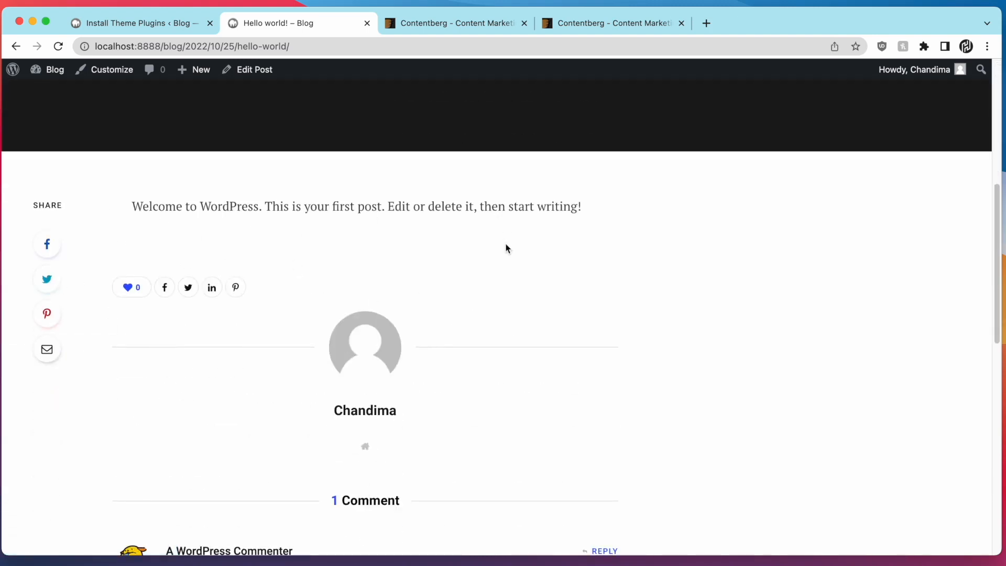
scroll(352, 367, "down", 5)
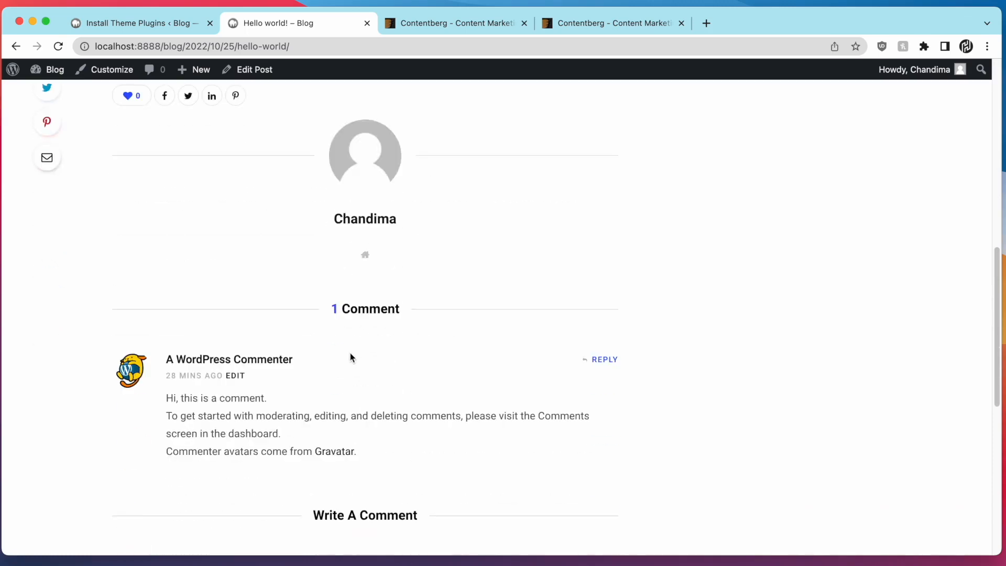
scroll(568, 420, "down", 2)
scroll(568, 431, "up", 10)
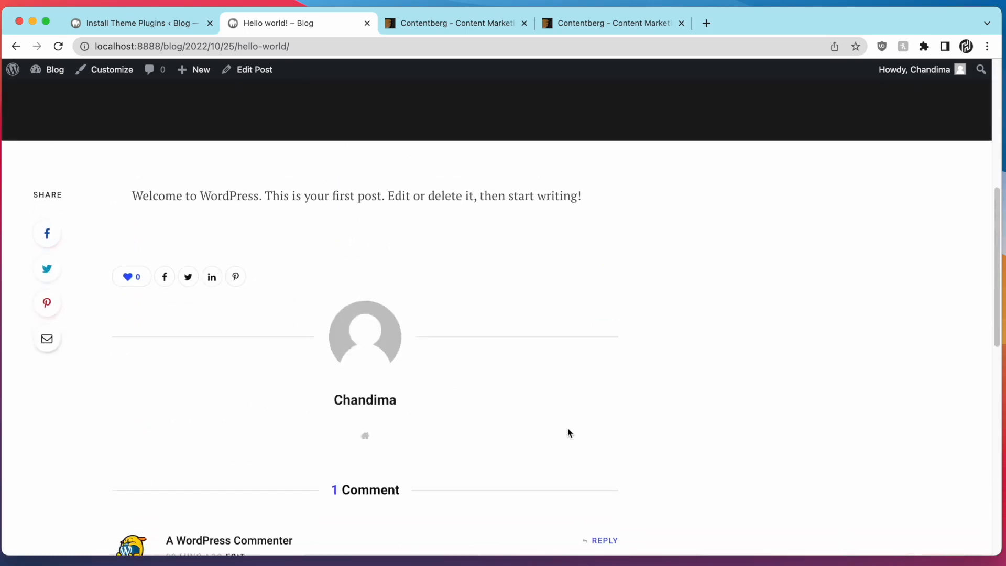
scroll(791, 445, "down", 5)
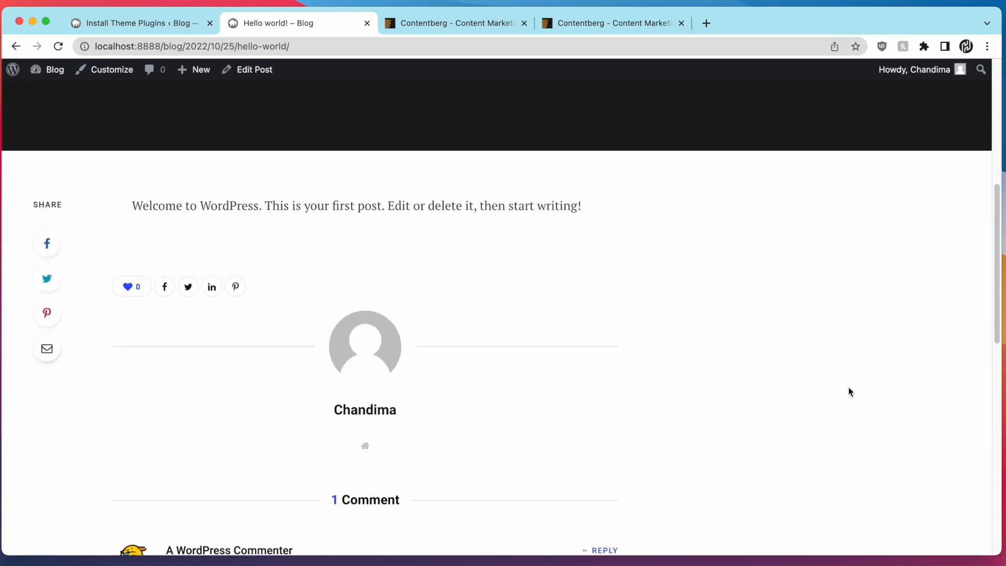
scroll(849, 391, "up", 7)
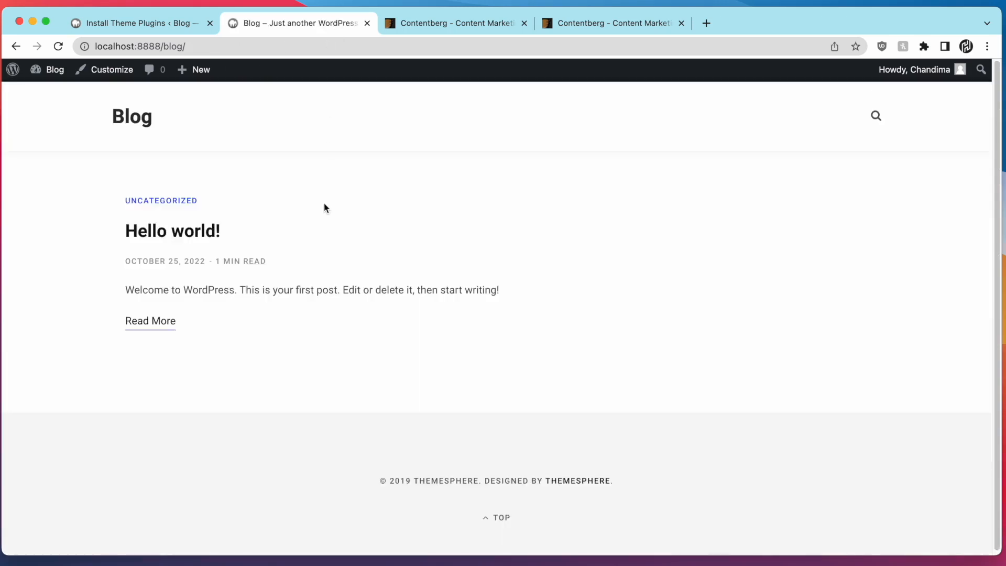